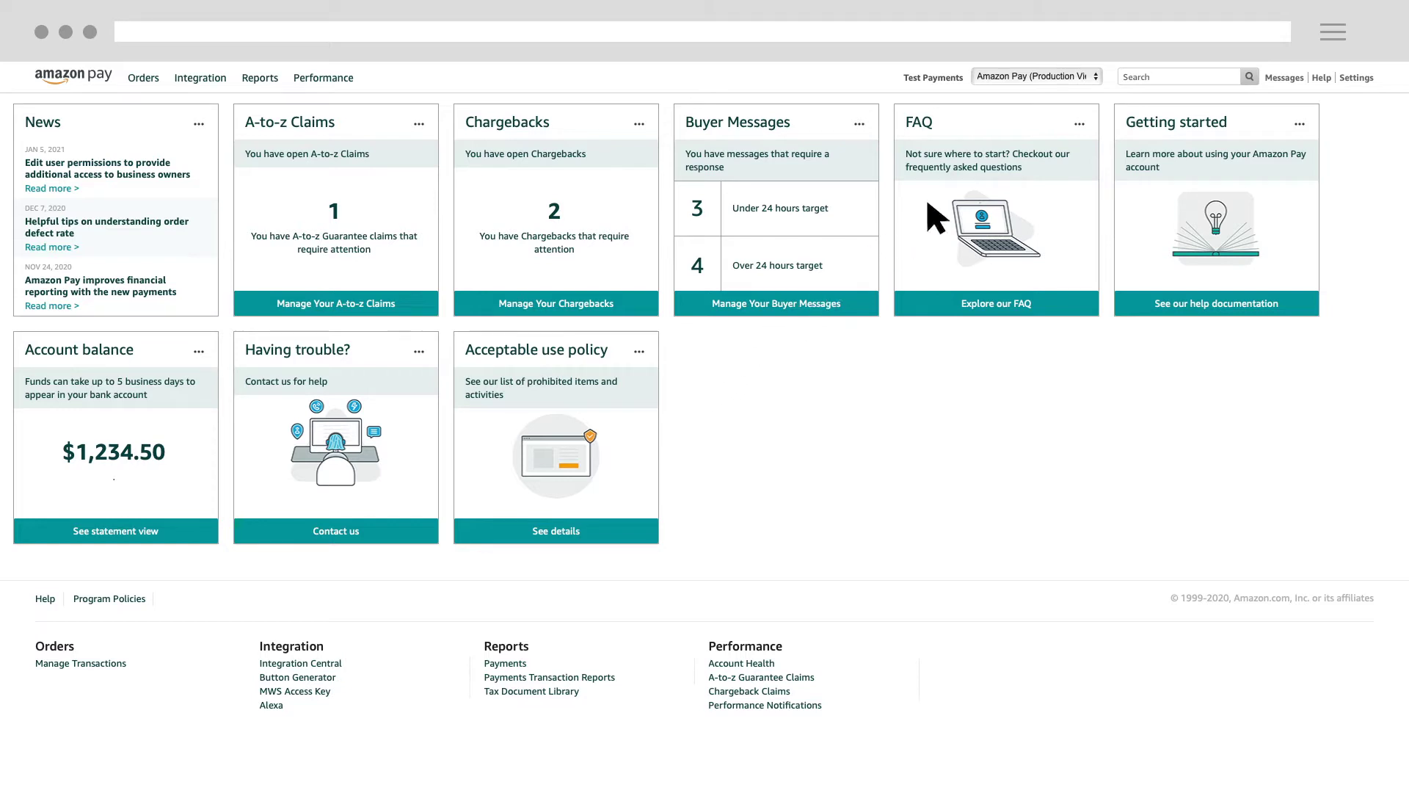
# Keep the production merchant view and open the Payments Dashboard statement view.
pyautogui.click(1096, 74)
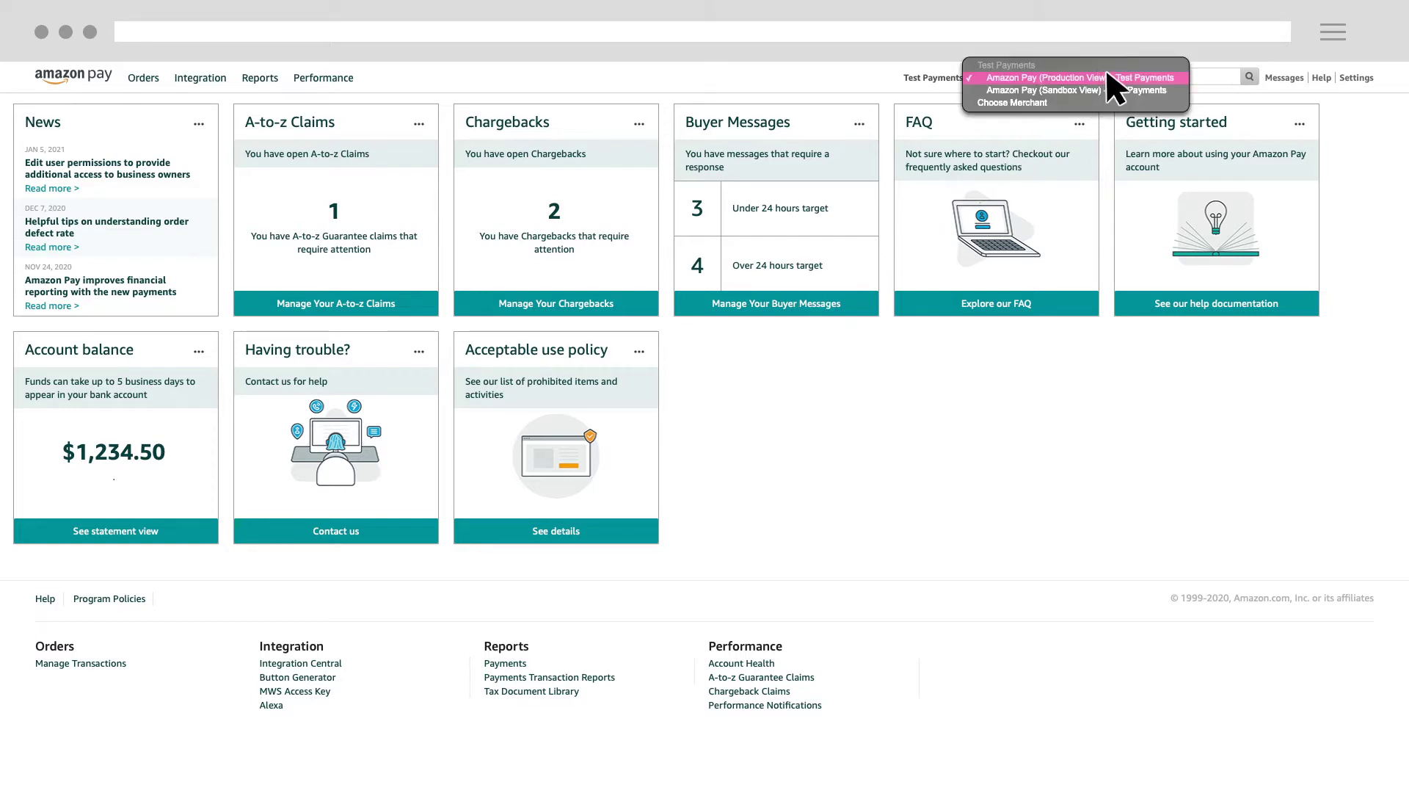
pyautogui.click(1176, 78)
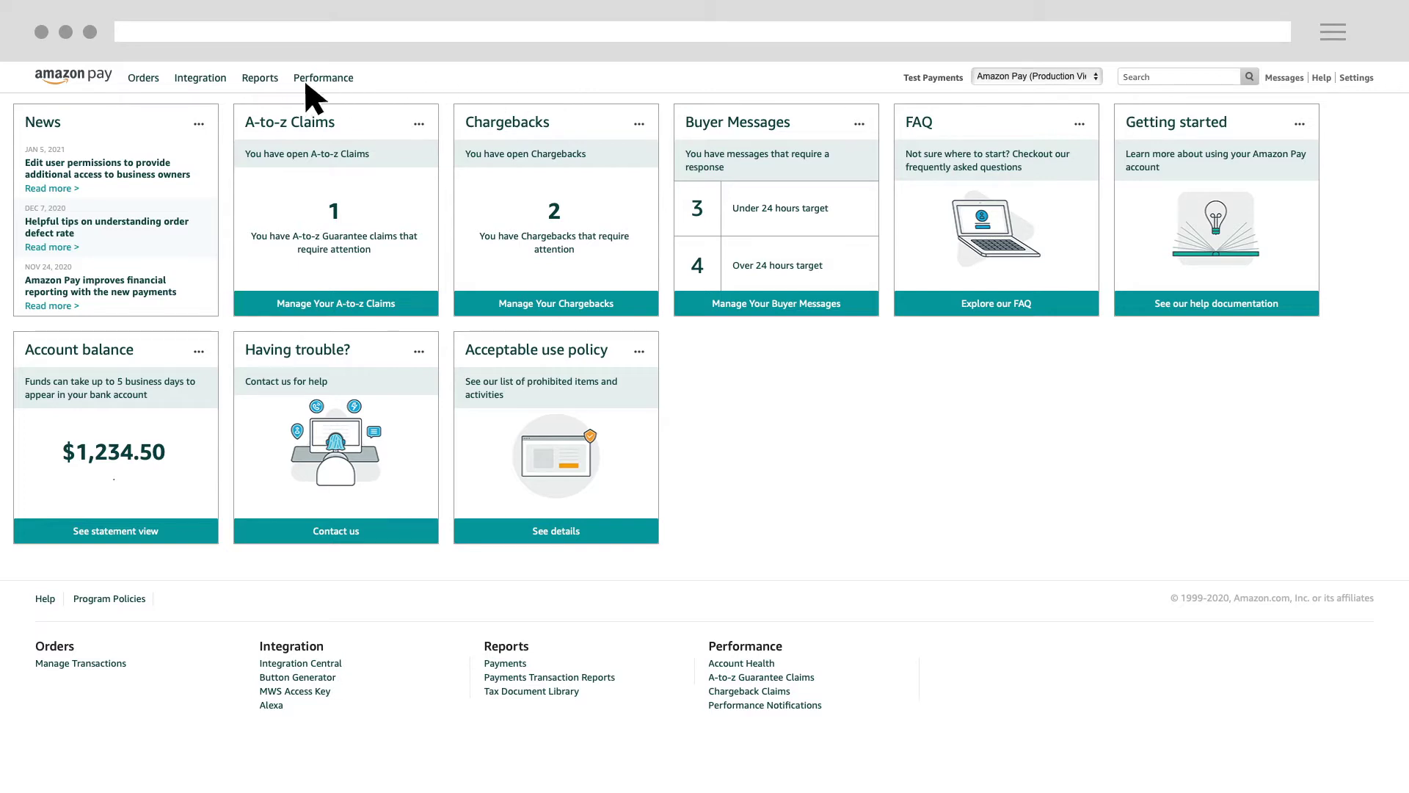
pyautogui.moveTo(260, 85)
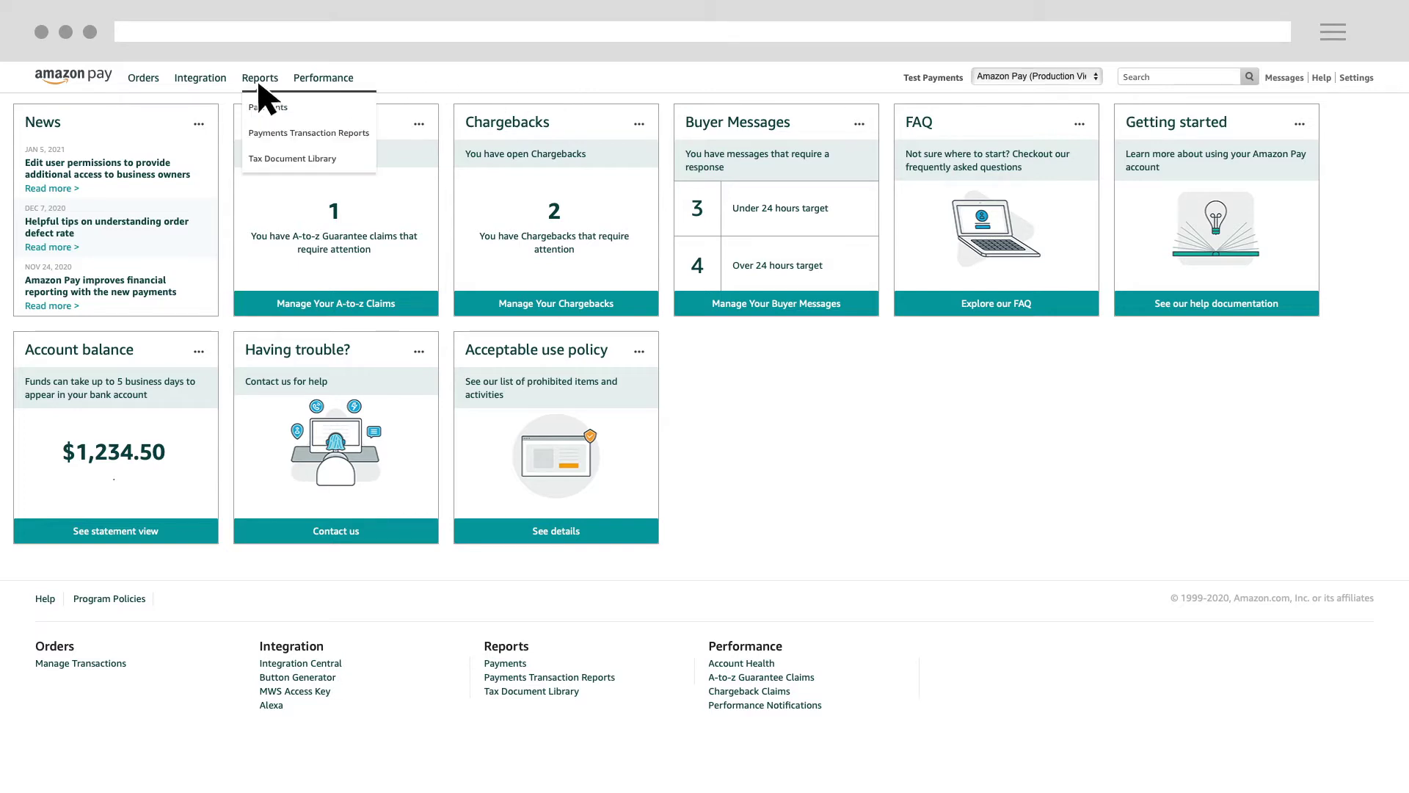
pyautogui.click(299, 111)
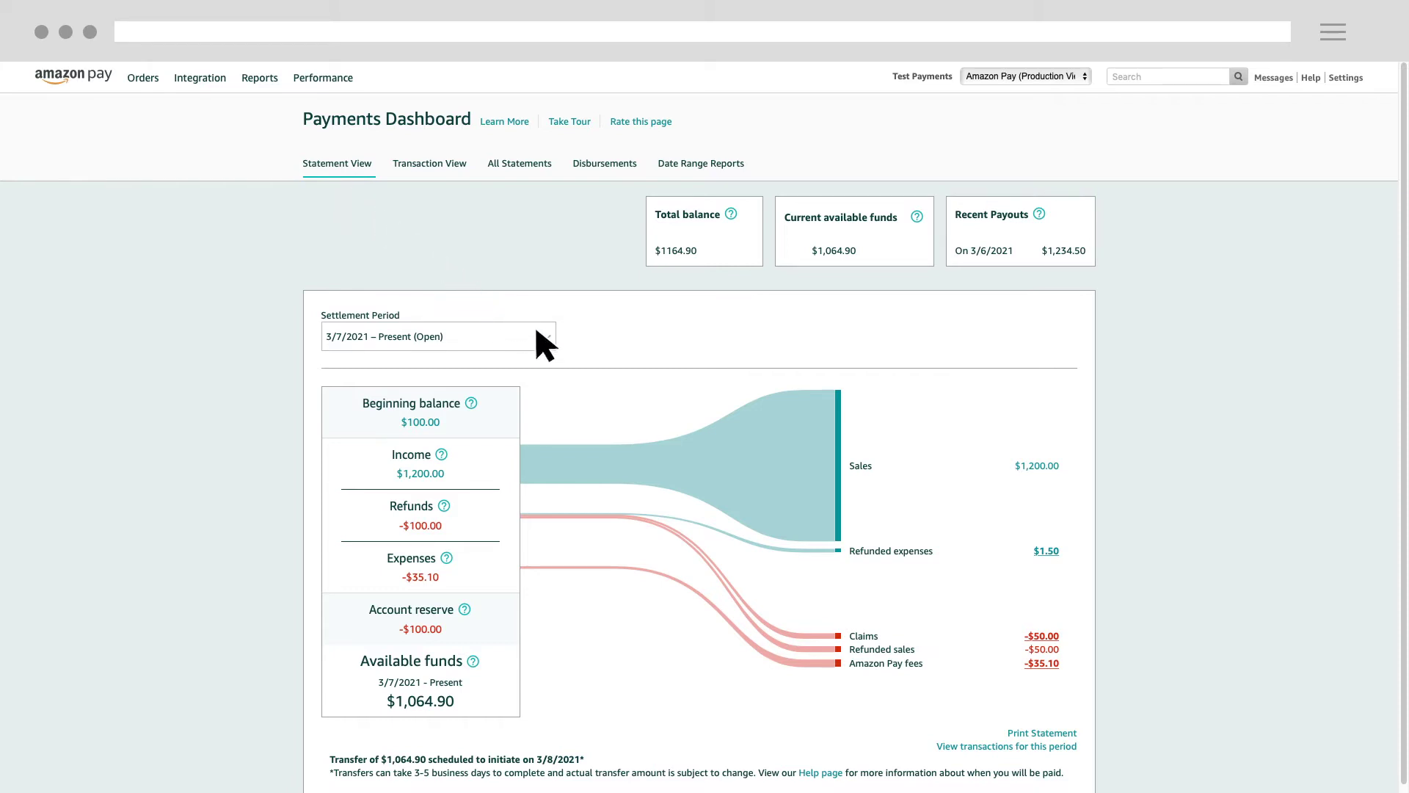
pyautogui.click(550, 345)
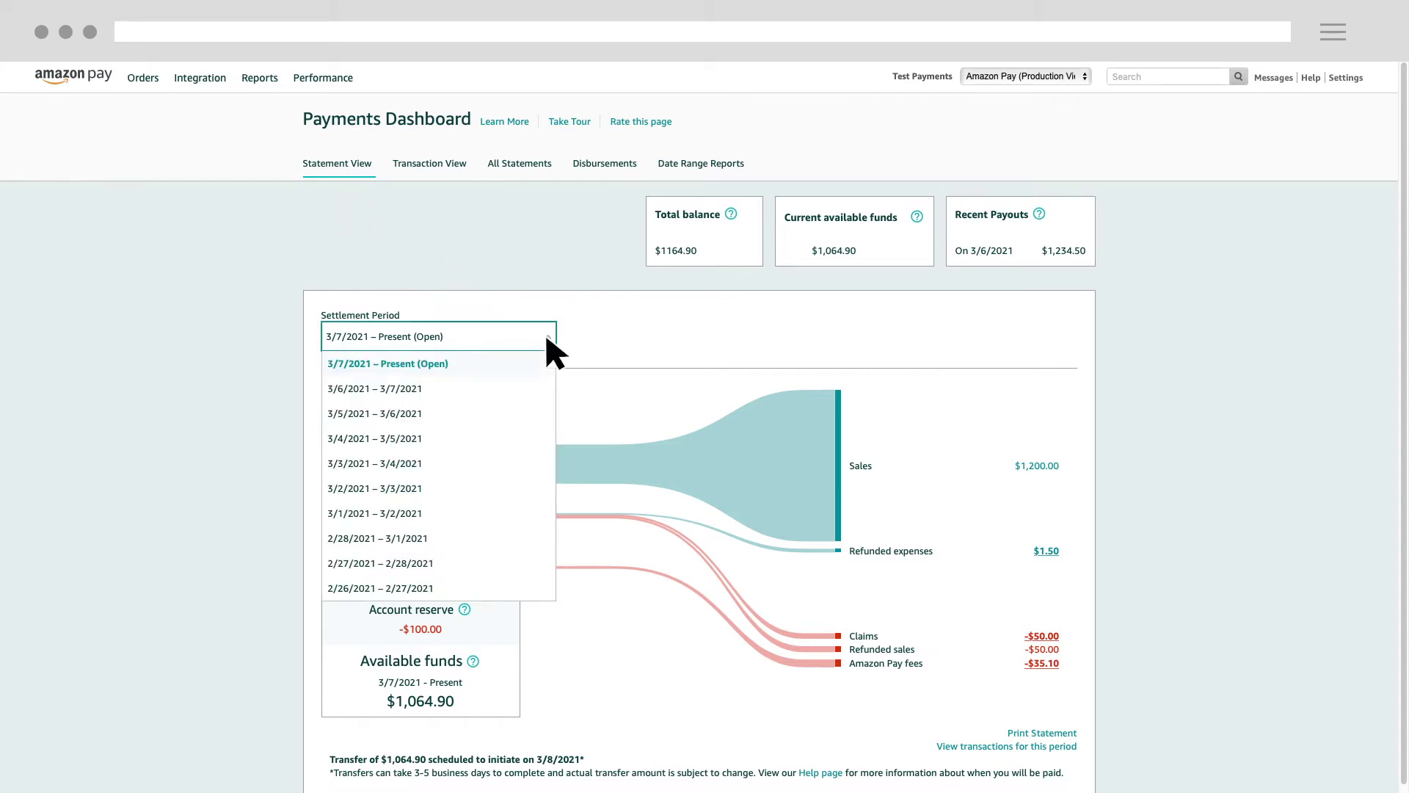
pyautogui.click(461, 362)
pyautogui.scroll(-1, 467, 376)
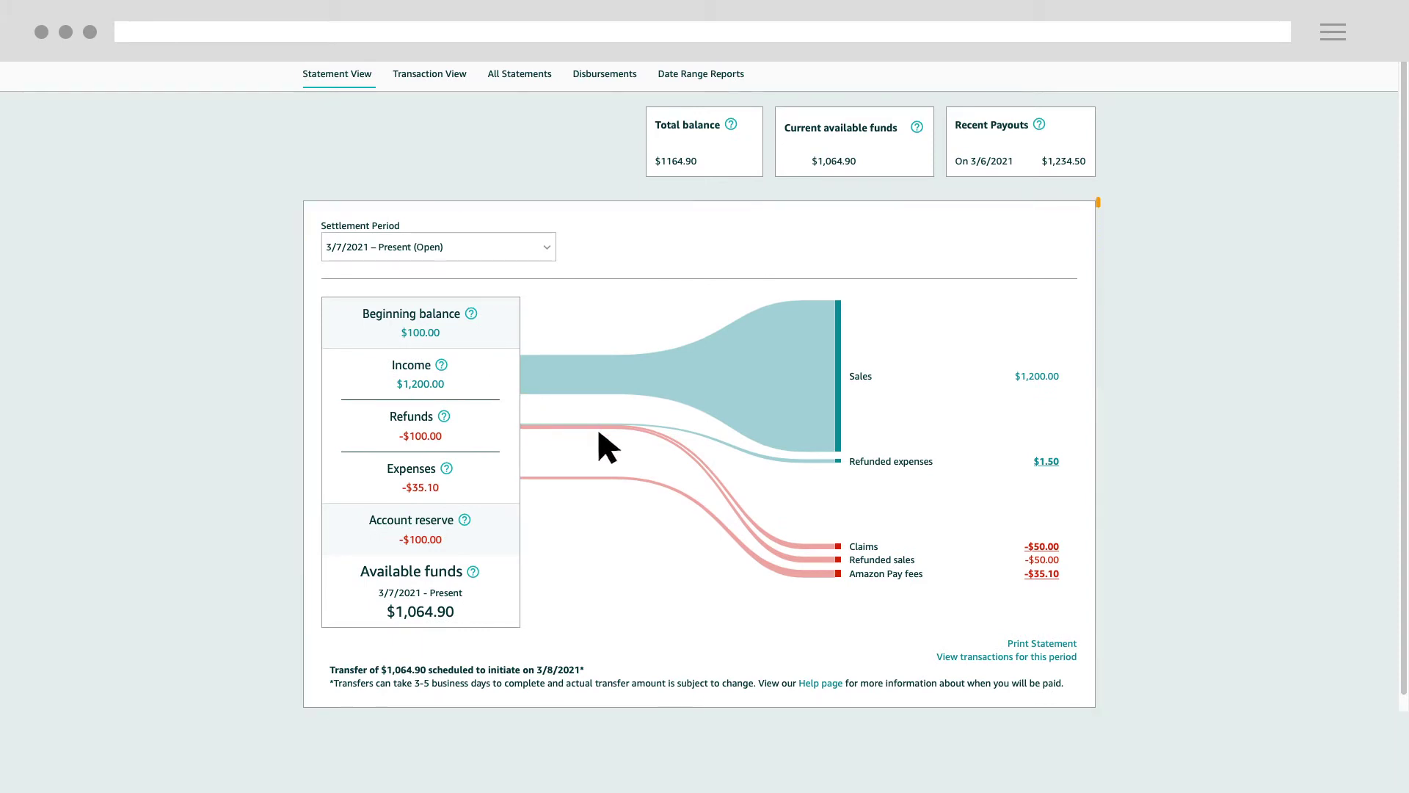
# Show the Amazon Pay fees details, then list the 3/7–3/8/2021 period's five transactions.
pyautogui.click(884, 577)
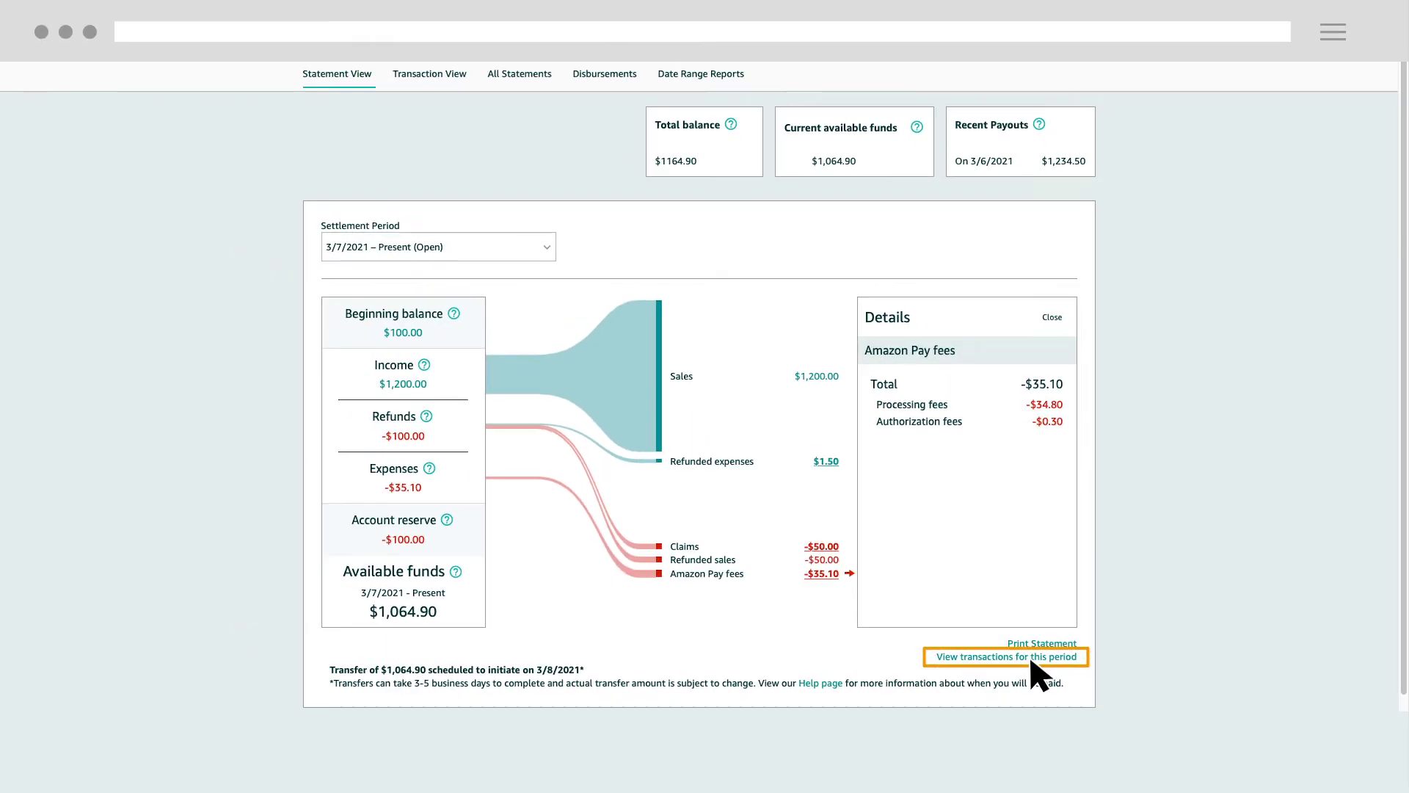
pyautogui.click(1031, 658)
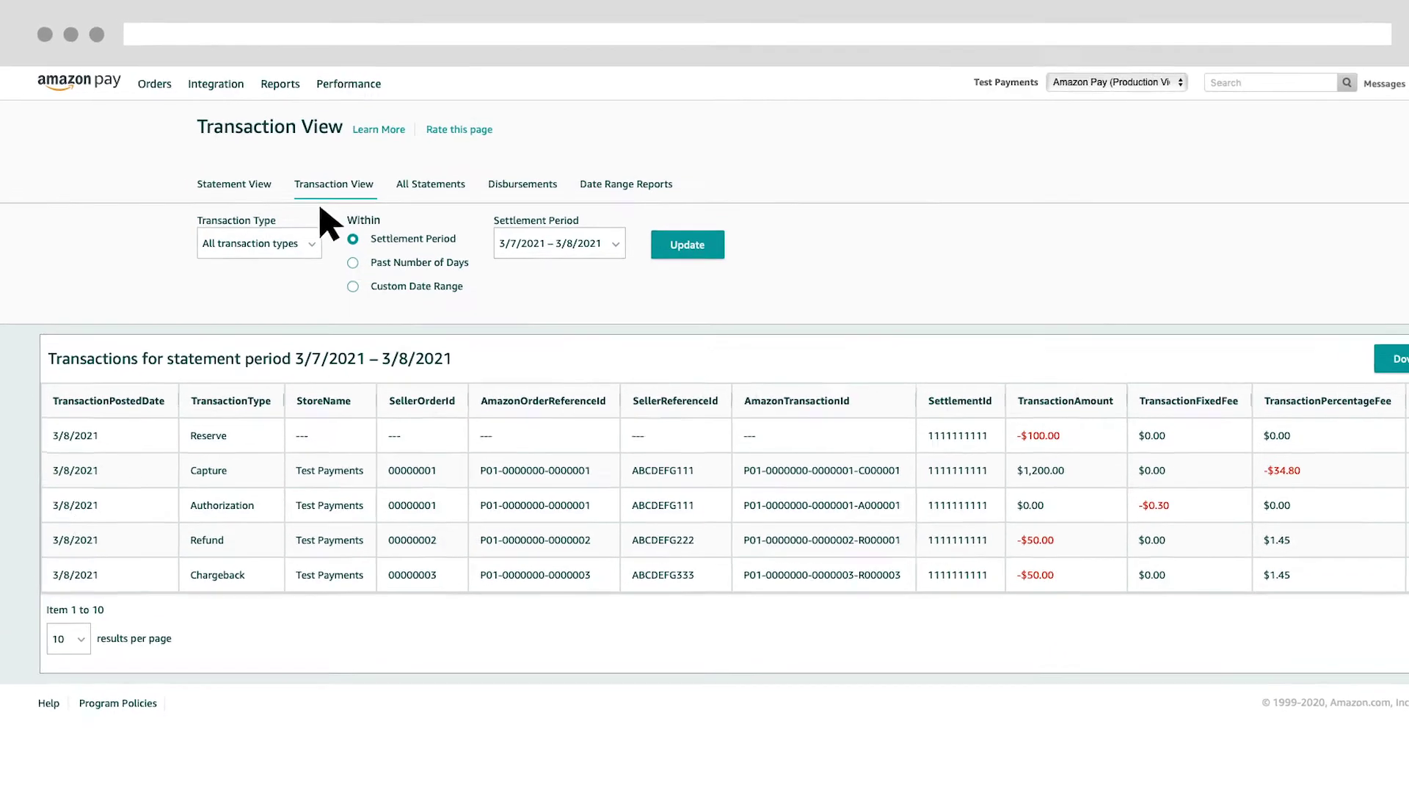
# Keep all transaction types and set the date filter to Custom Date Range.
pyautogui.click(395, 306)
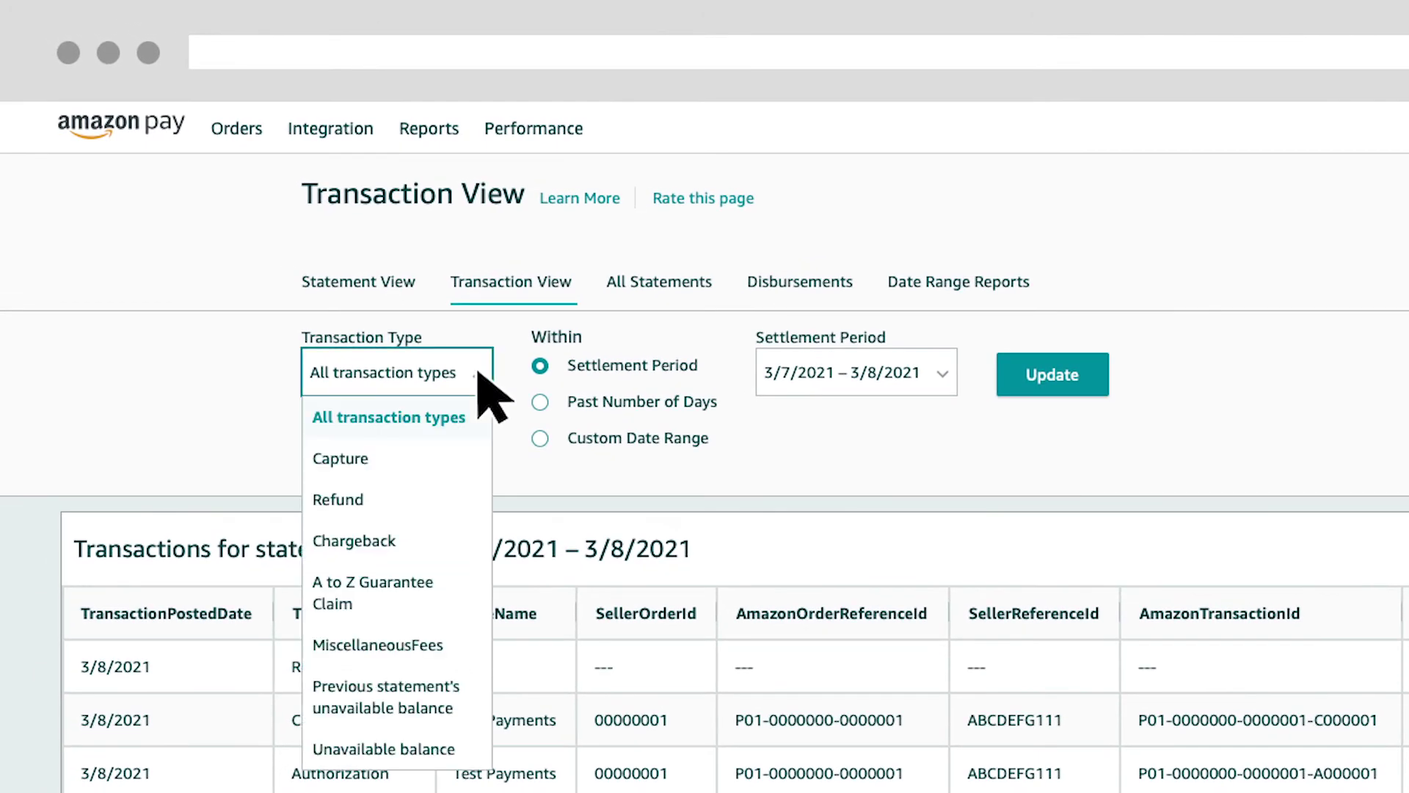
pyautogui.click(478, 373)
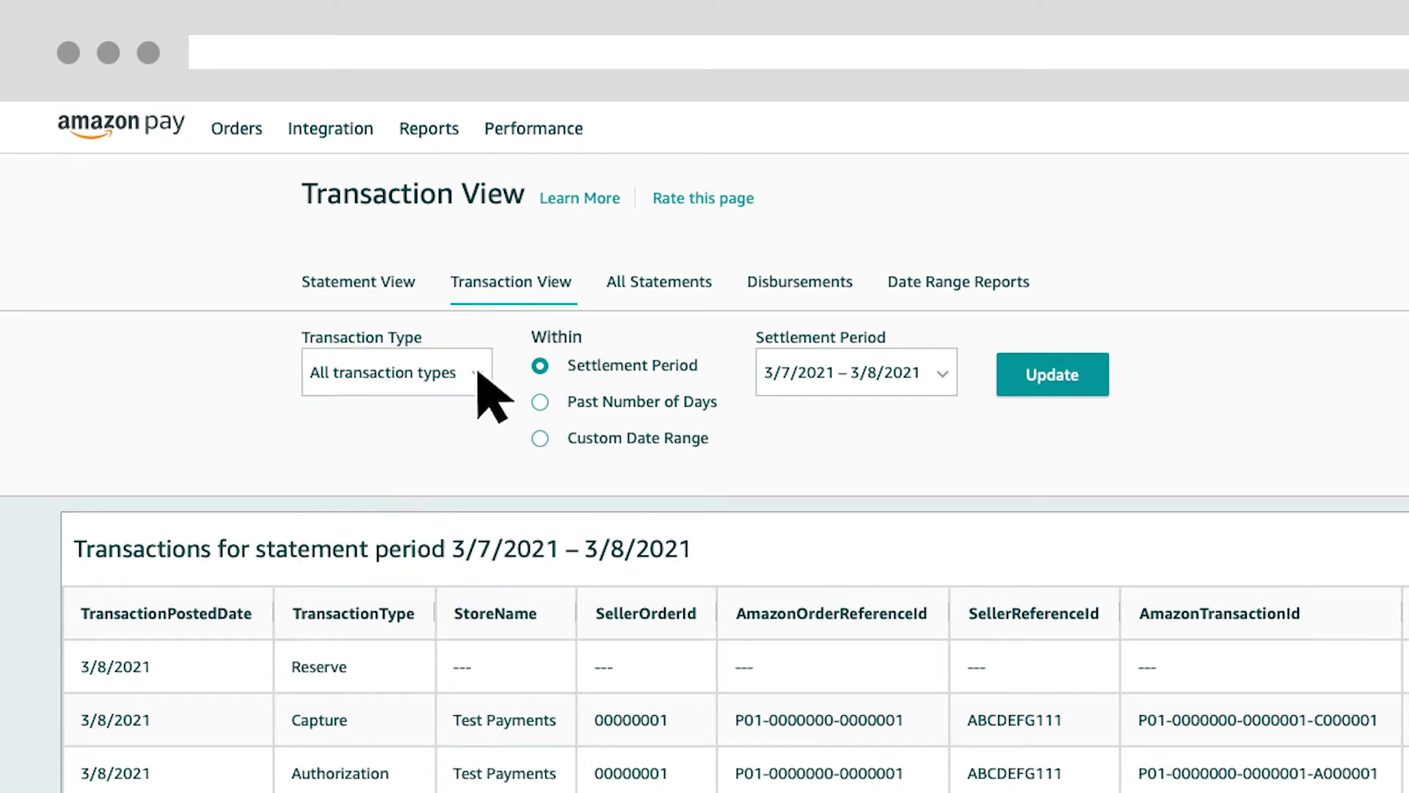
pyautogui.click(540, 401)
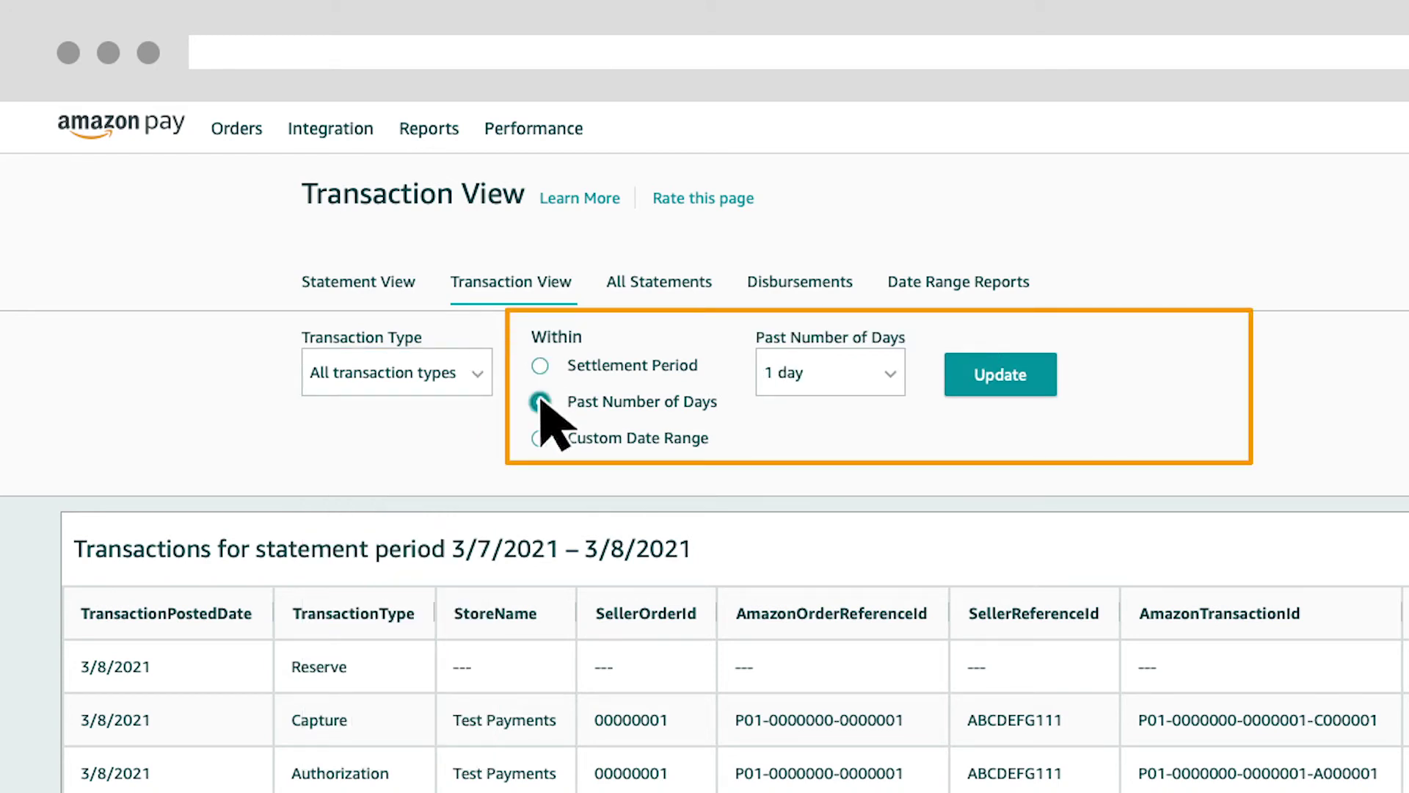
pyautogui.click(540, 439)
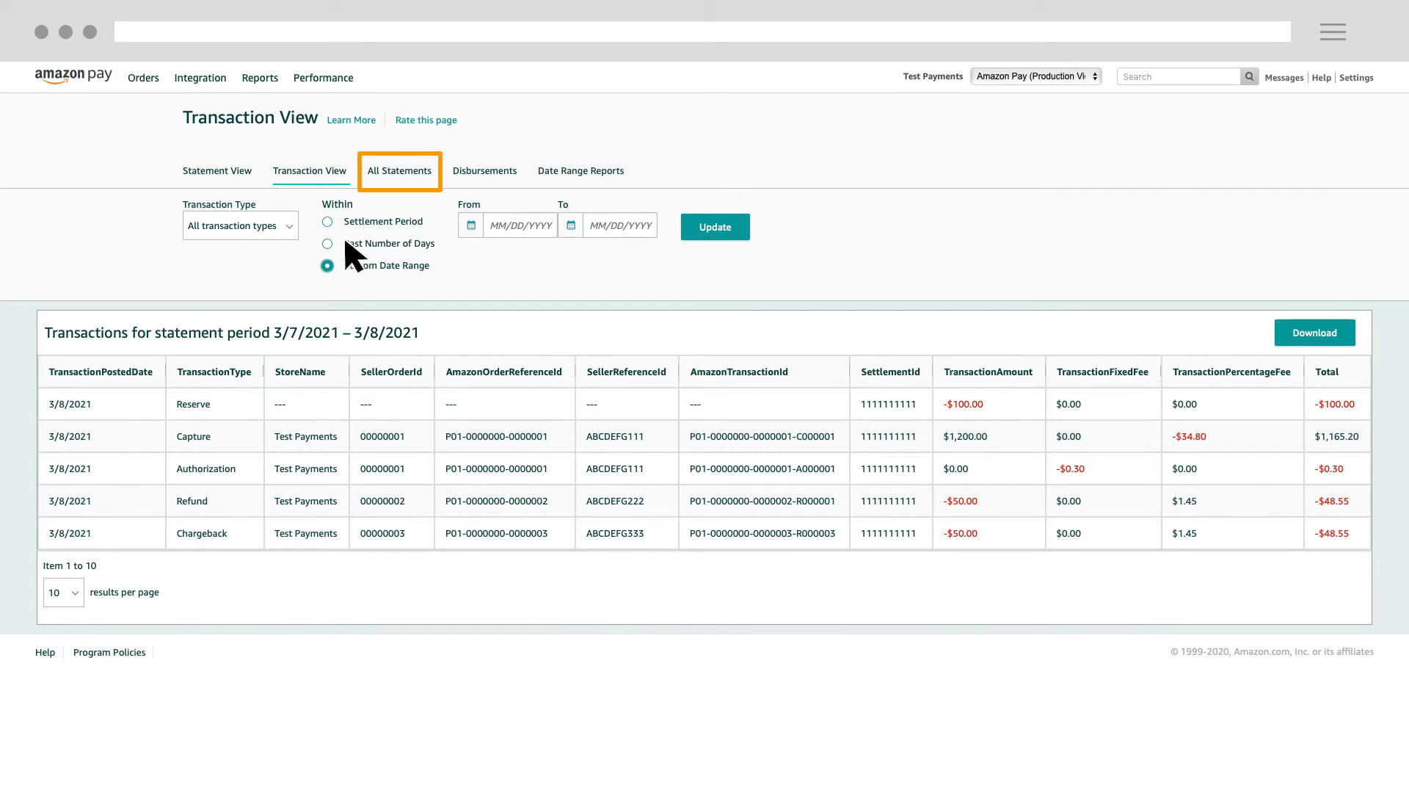
# Show the All Statements list of six settlement periods from Mar 2 to Mar 8, 2021.
pyautogui.click(389, 174)
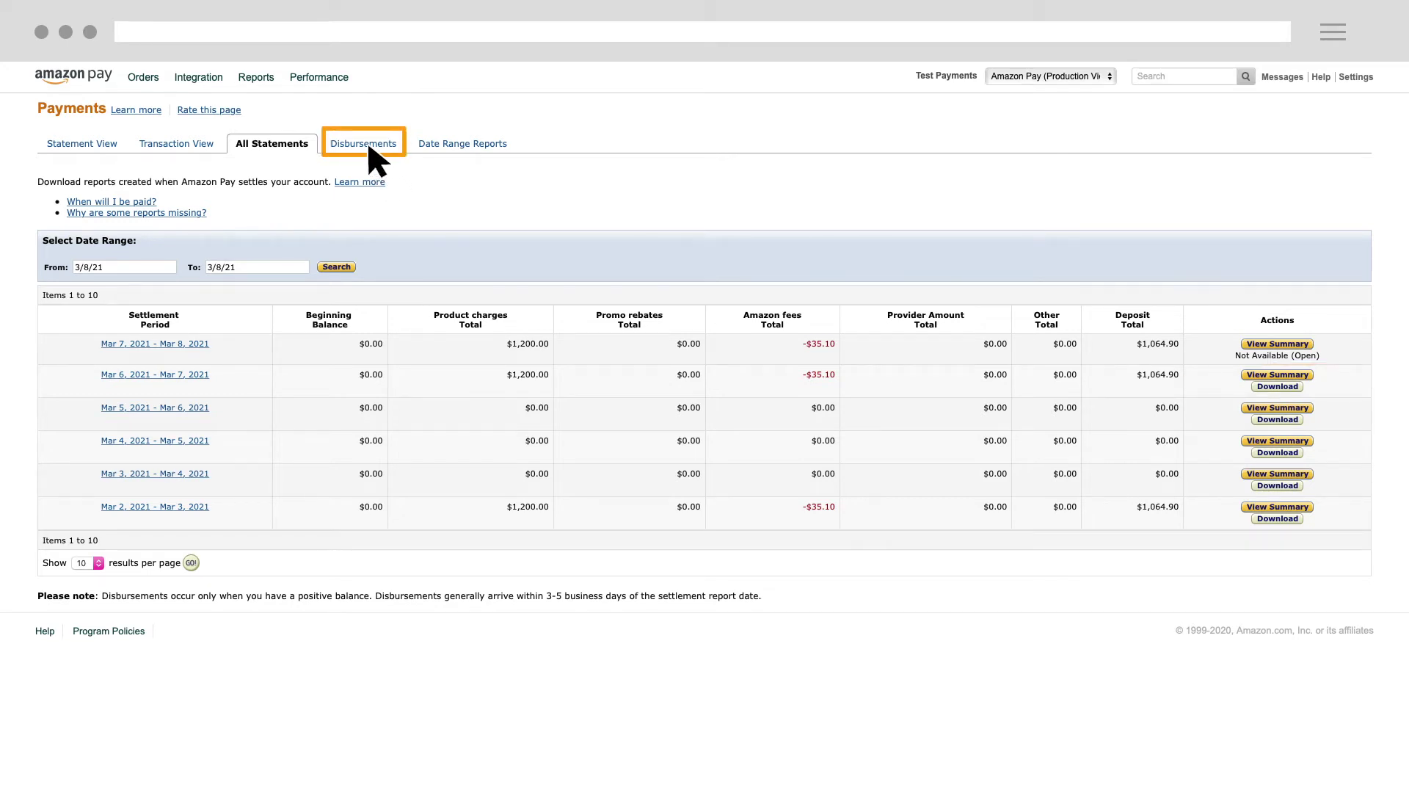
# Show the Disbursements page with payout status per settlement period.
pyautogui.click(369, 146)
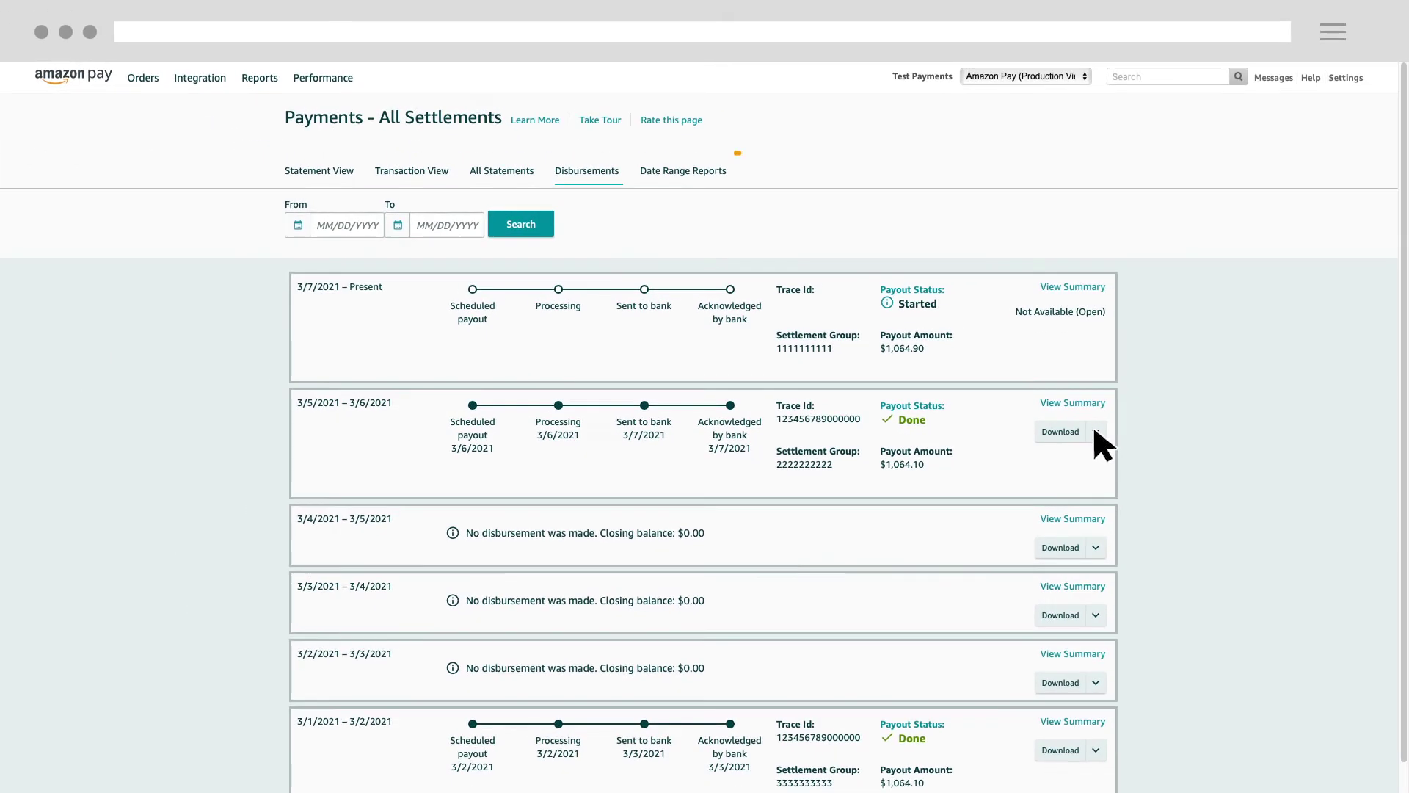
# Start a new date range report on Date Range Reports, leaving February 2021 as the month.
pyautogui.click(688, 180)
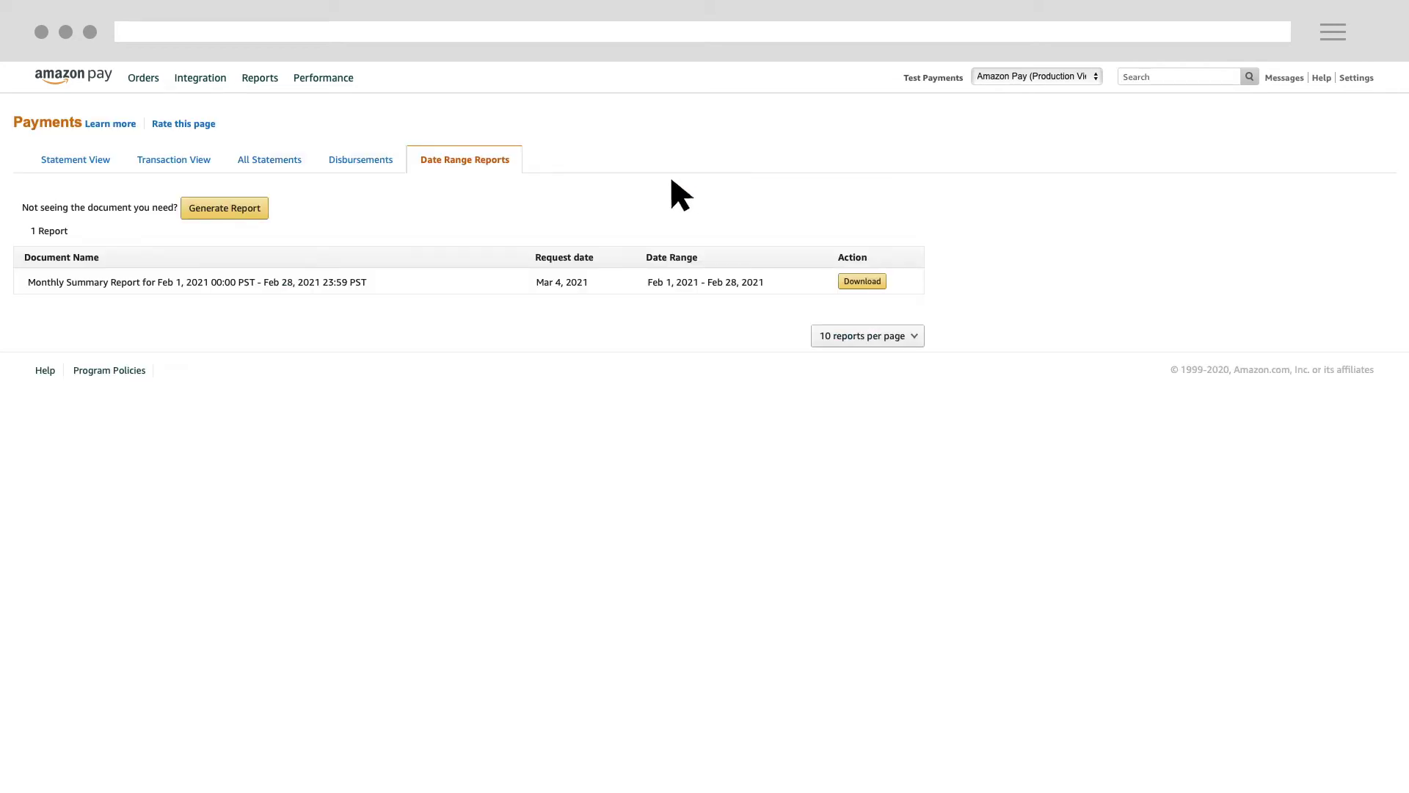
pyautogui.click(235, 212)
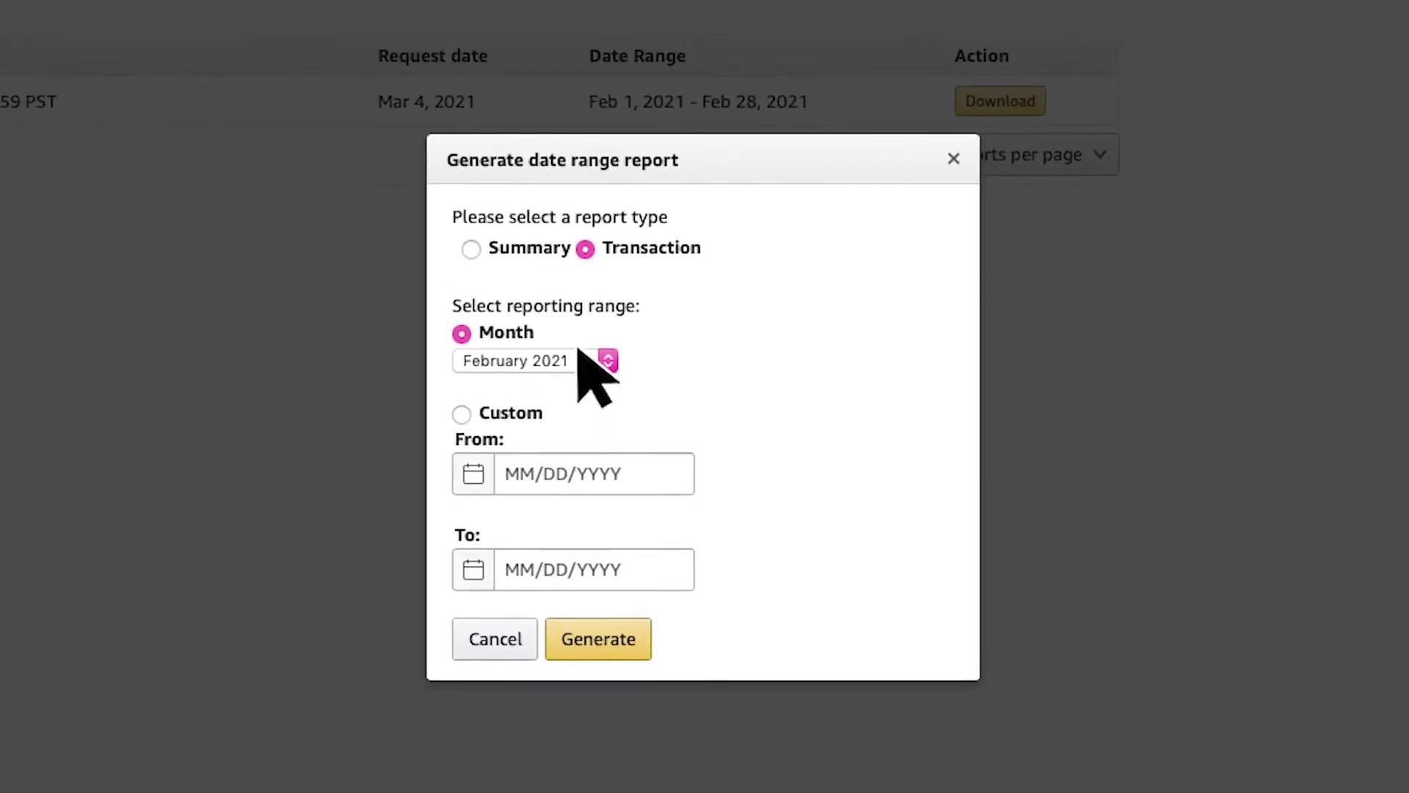
pyautogui.click(607, 361)
pyautogui.click(527, 361)
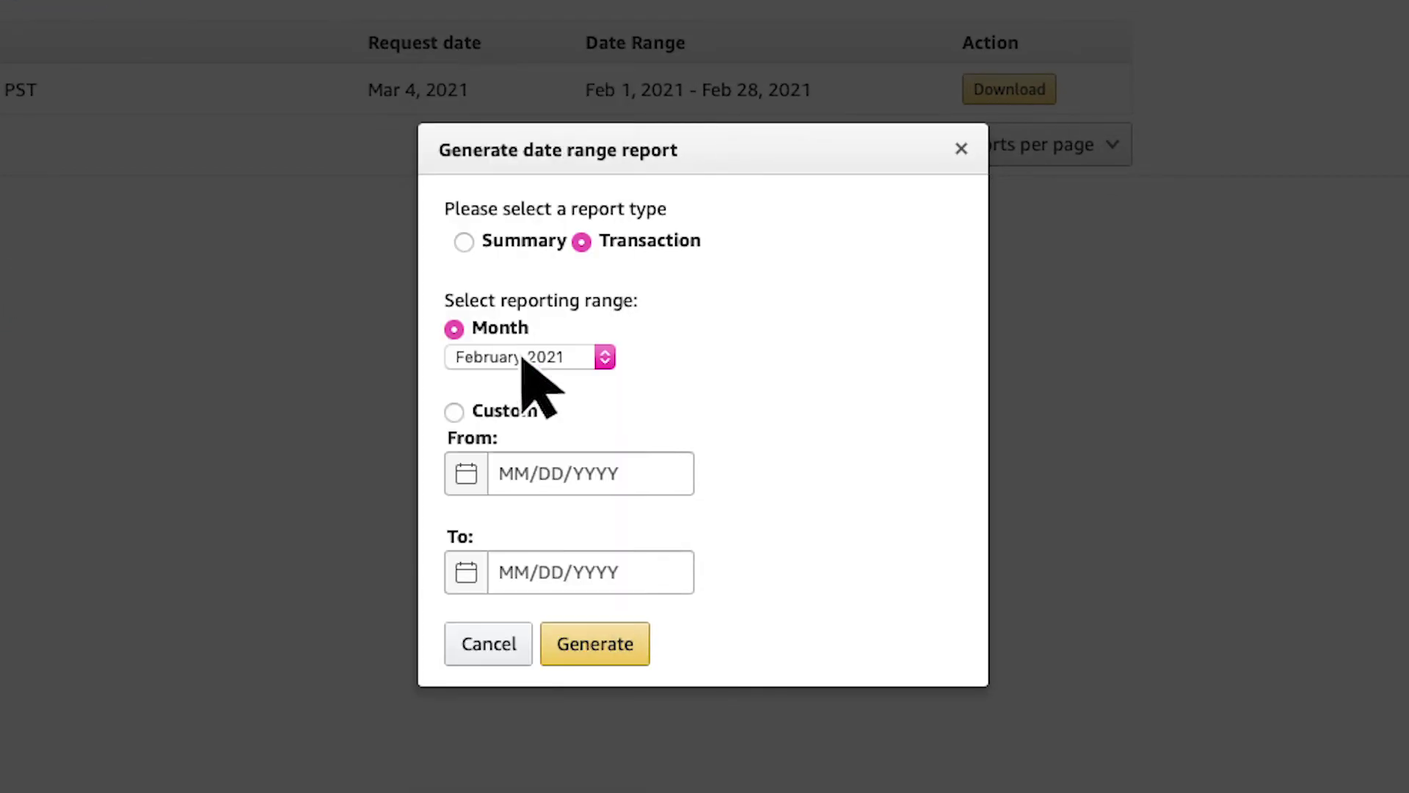
# Switch the report to a custom range from 03/01/2021 to 03/05/2021.
pyautogui.click(453, 412)
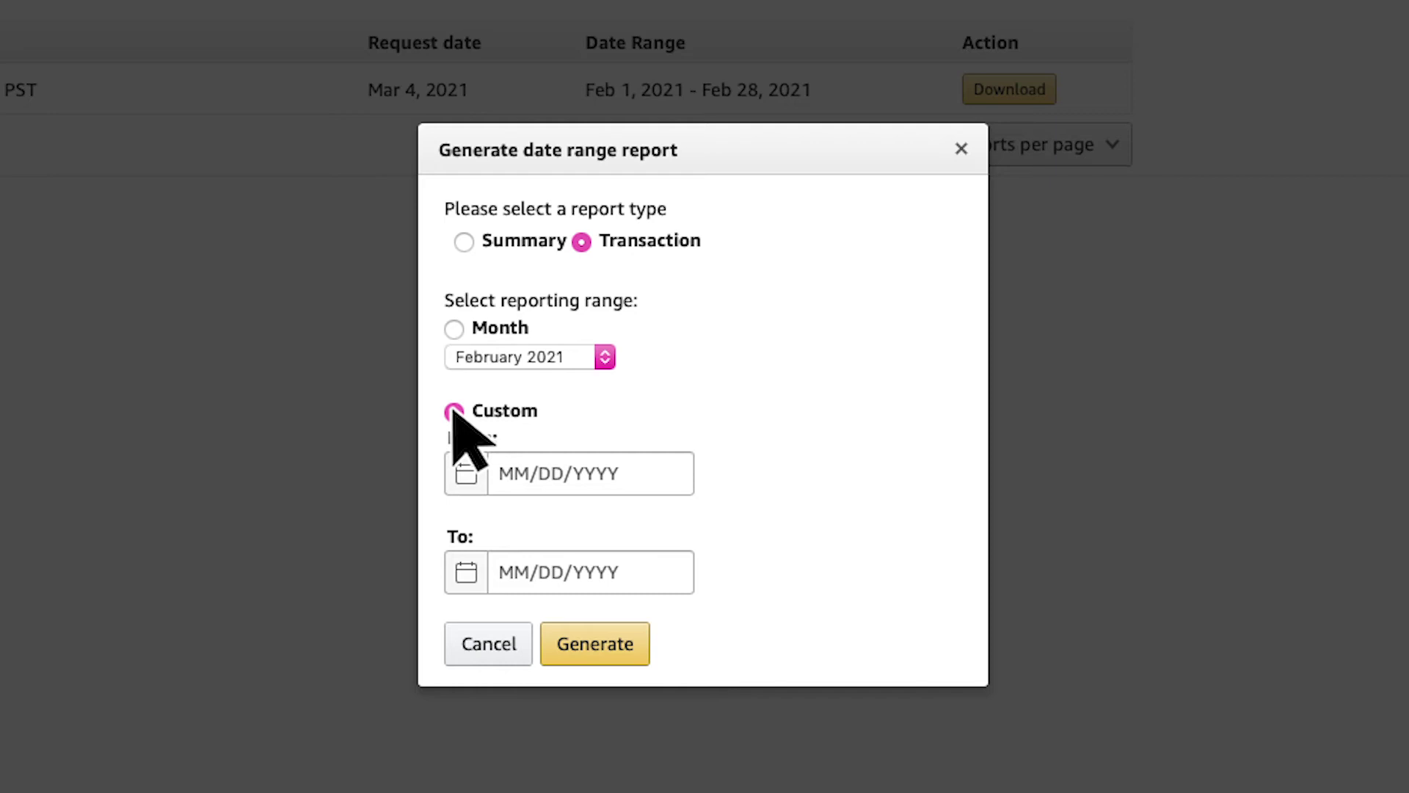
pyautogui.click(454, 411)
pyautogui.click(467, 471)
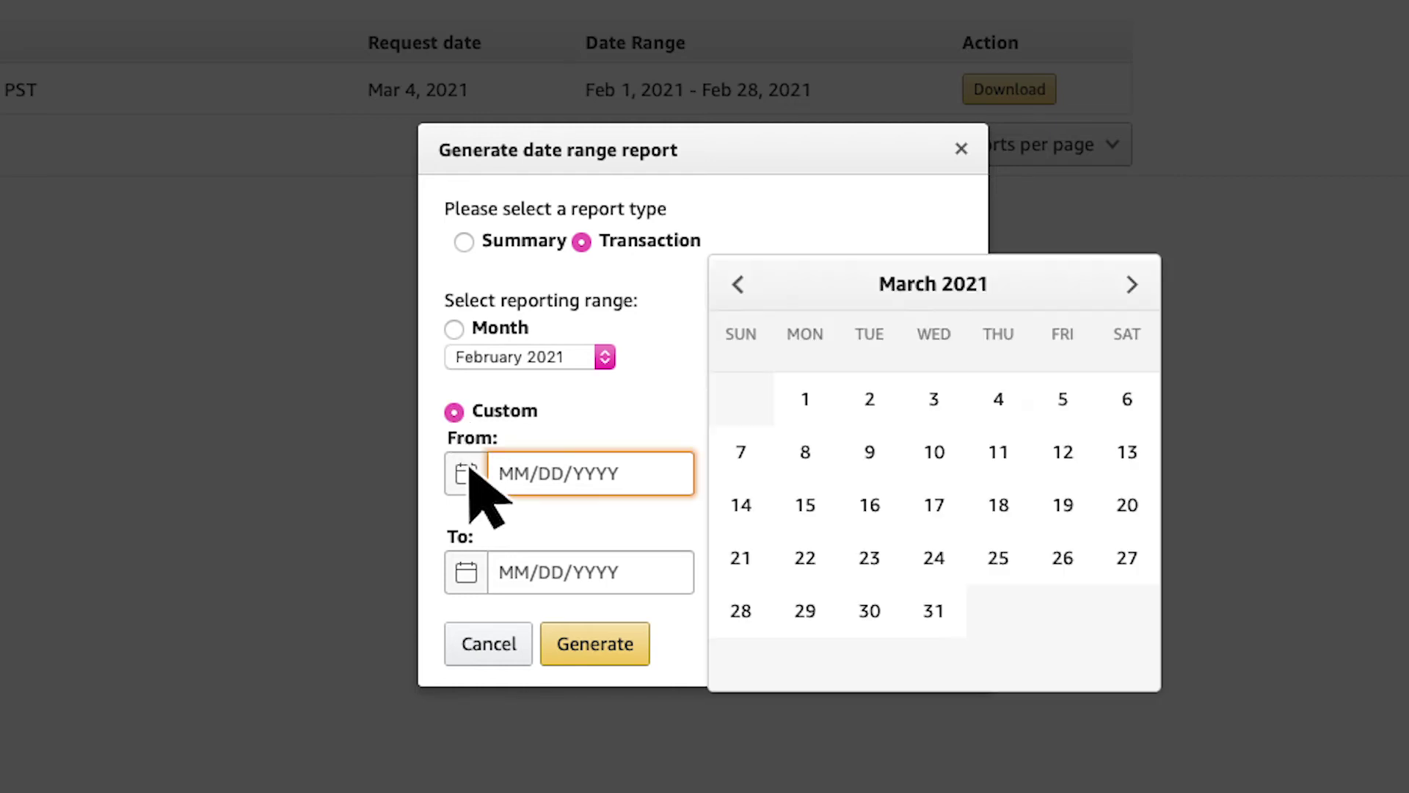
pyautogui.click(801, 402)
pyautogui.click(1037, 499)
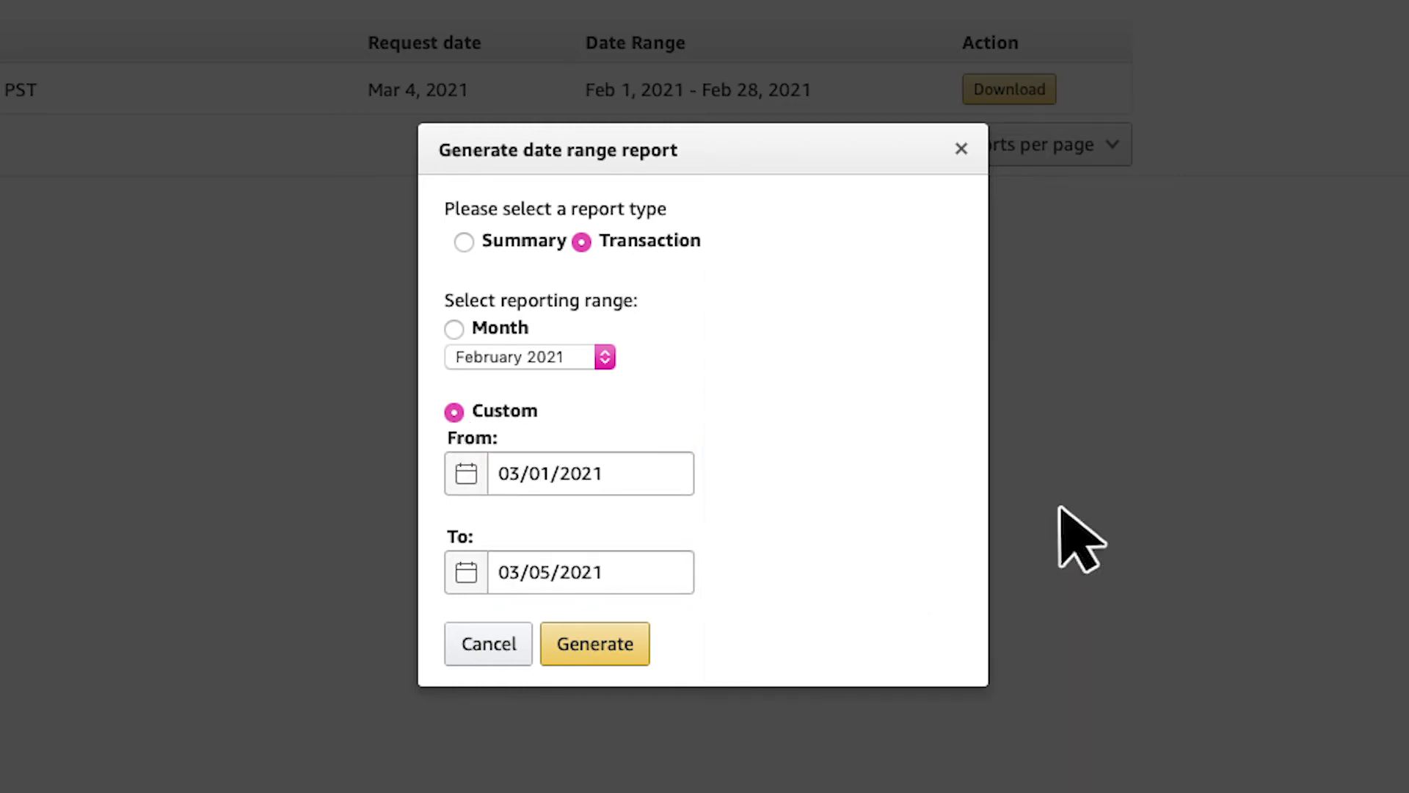
# Generate the Mar 1 – Mar 5, 2021 transaction report and refresh its status.
pyautogui.click(596, 646)
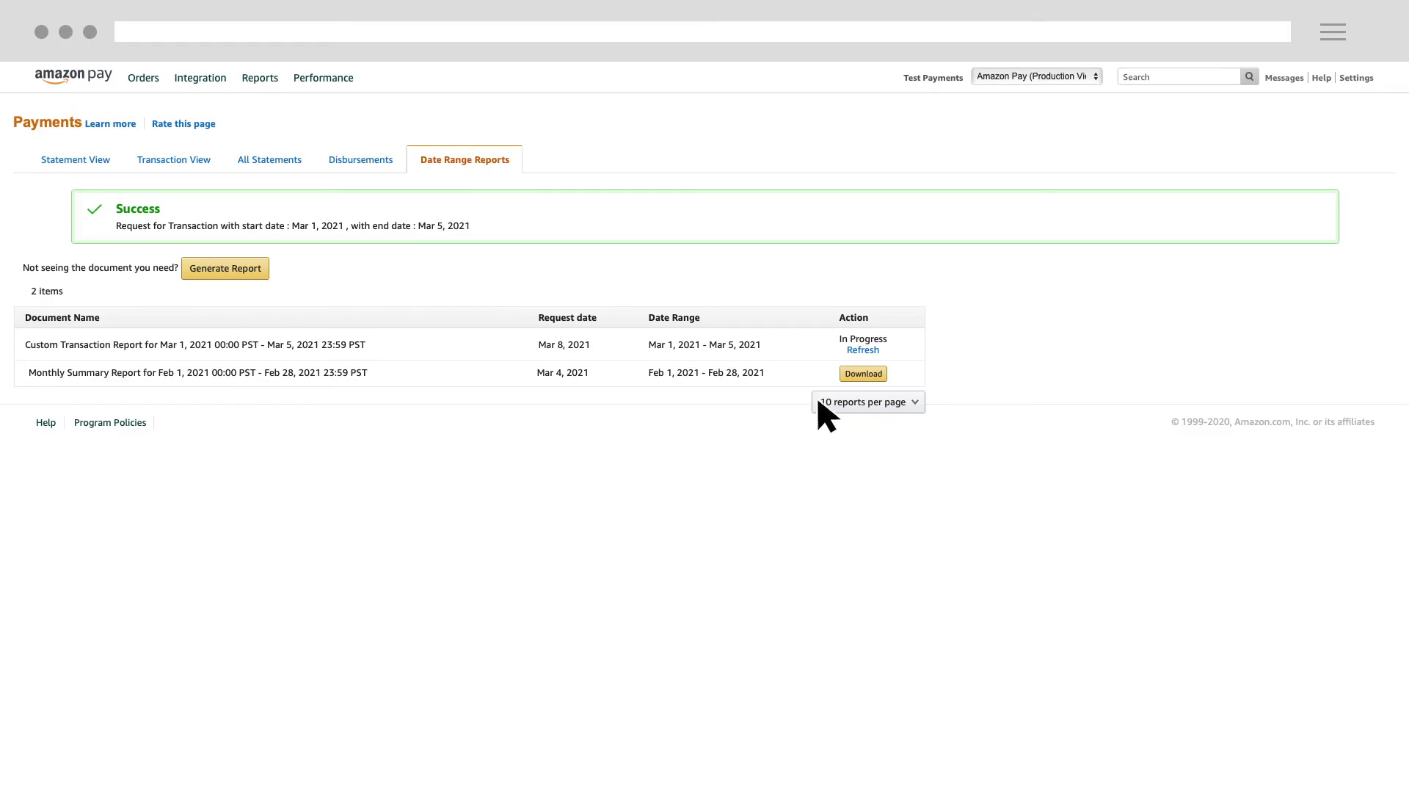
pyautogui.click(866, 350)
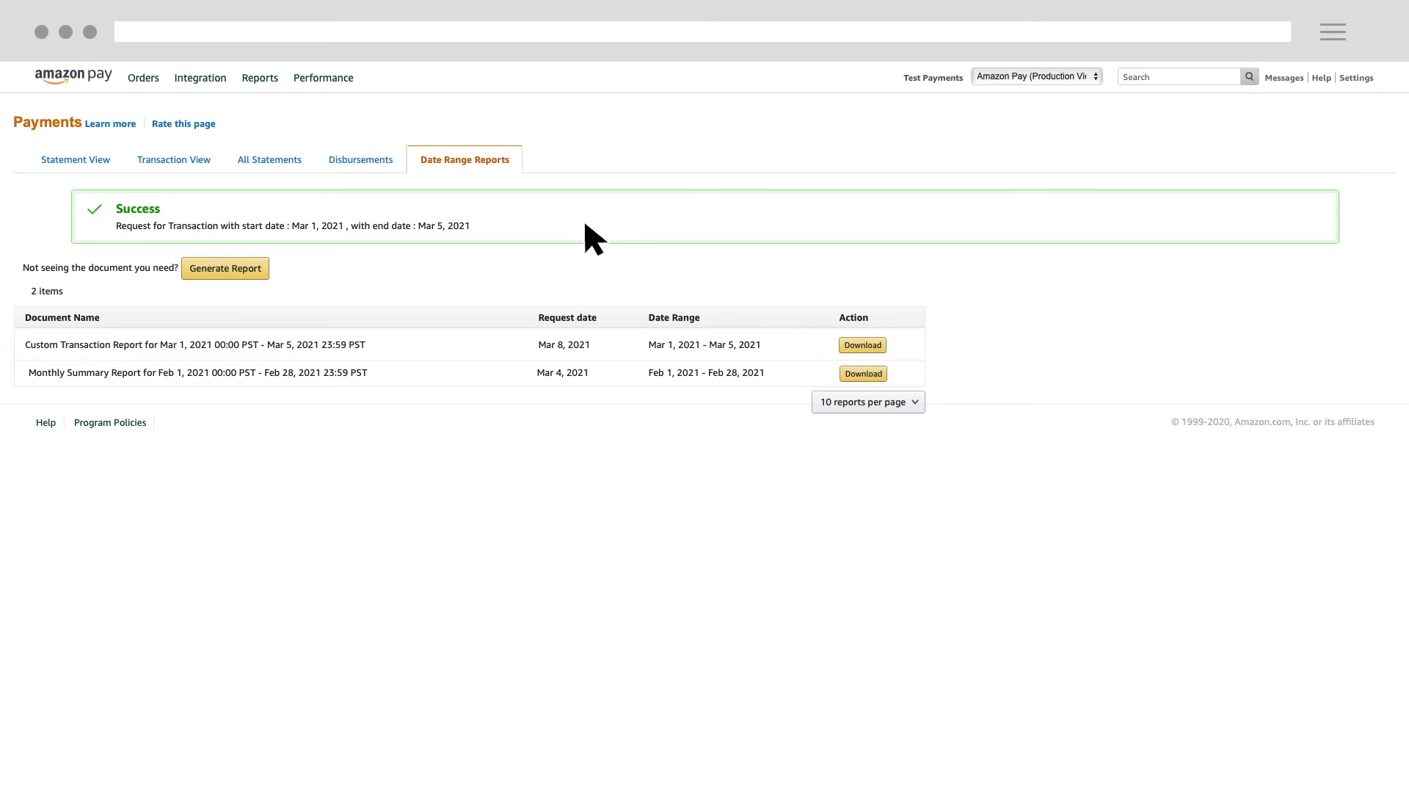
pyautogui.moveTo(262, 82)
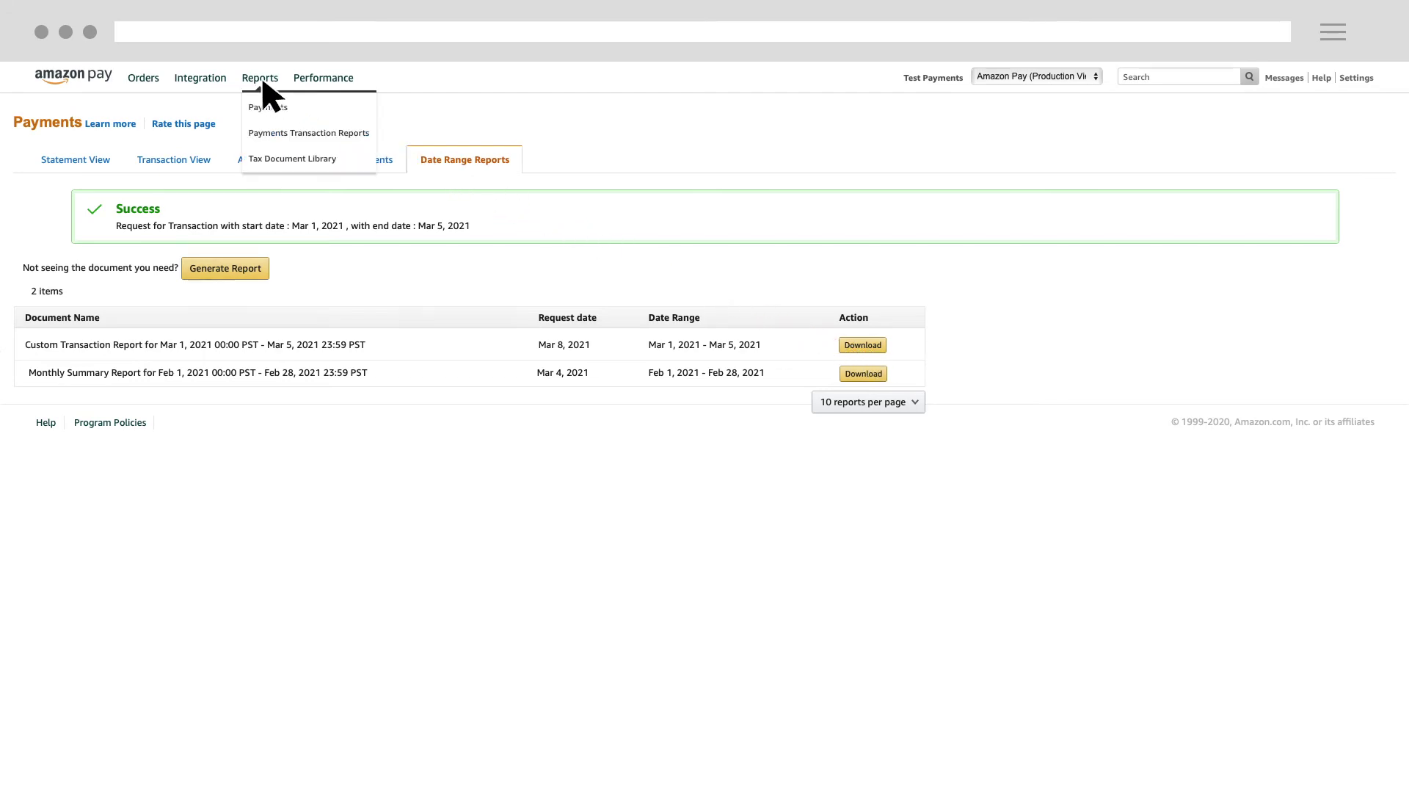
# Go to Payments Transaction Reports and show the Captures reports for 03/08/2021.
pyautogui.click(297, 134)
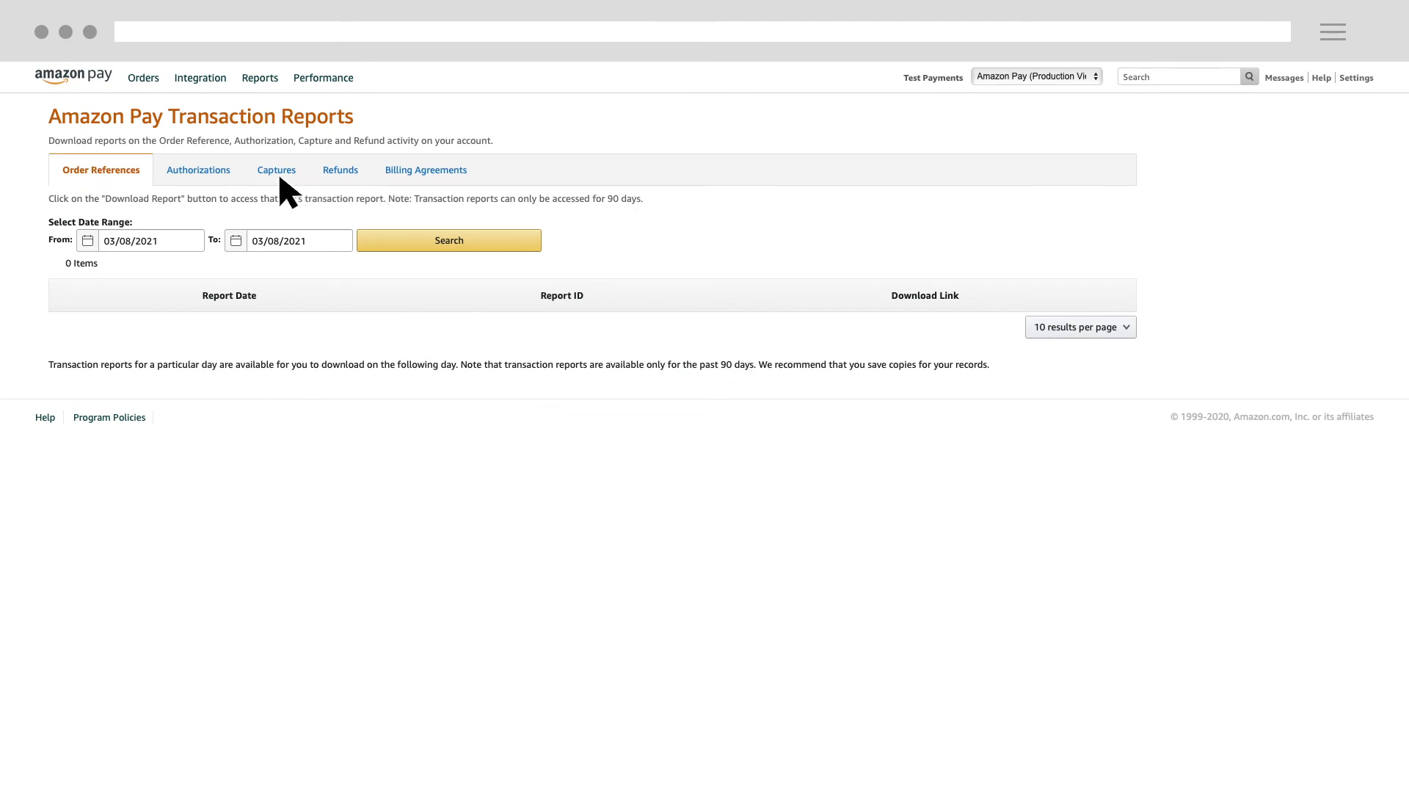
pyautogui.click(279, 178)
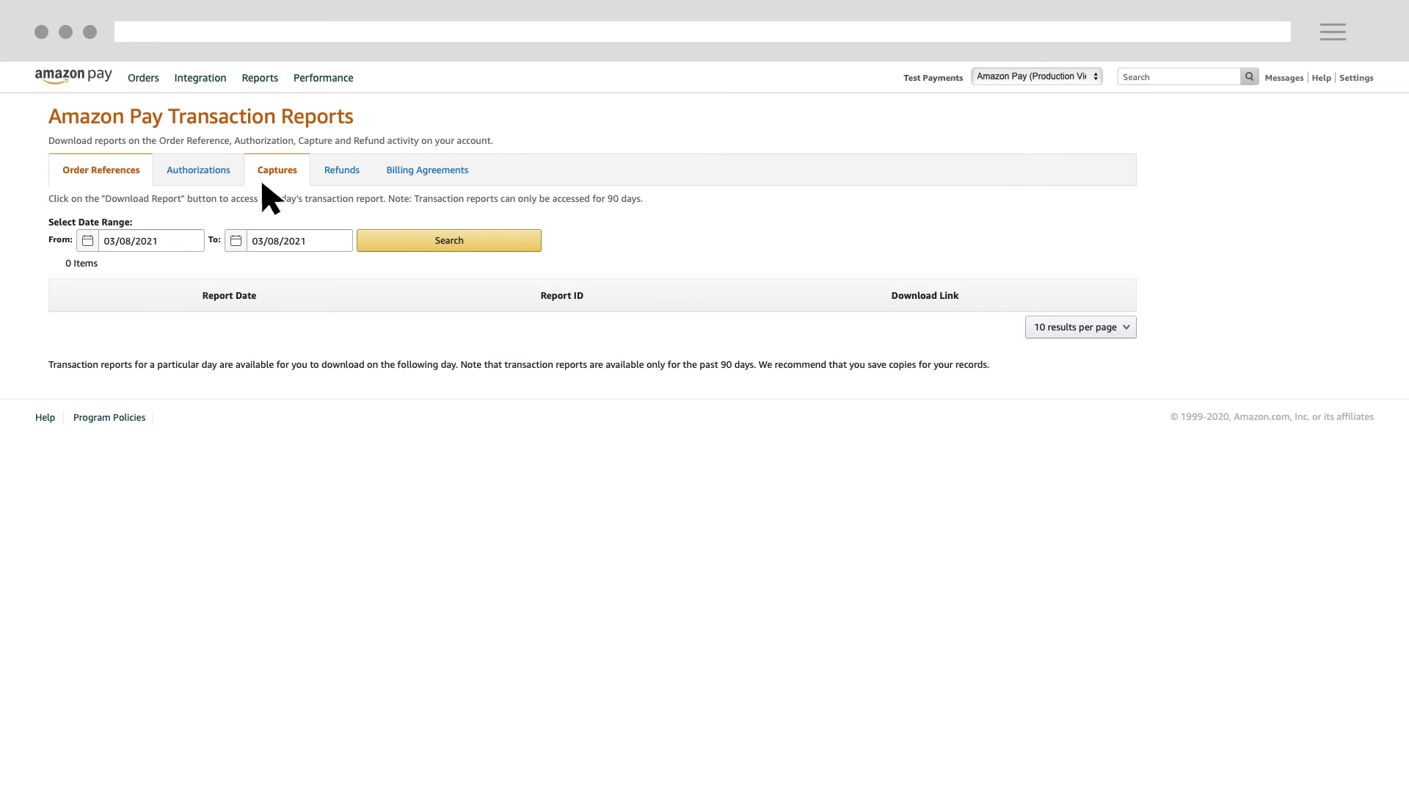
# Search capture reports from 03/01/2021 to 03/05/2021, returning five daily reports.
pyautogui.click(88, 243)
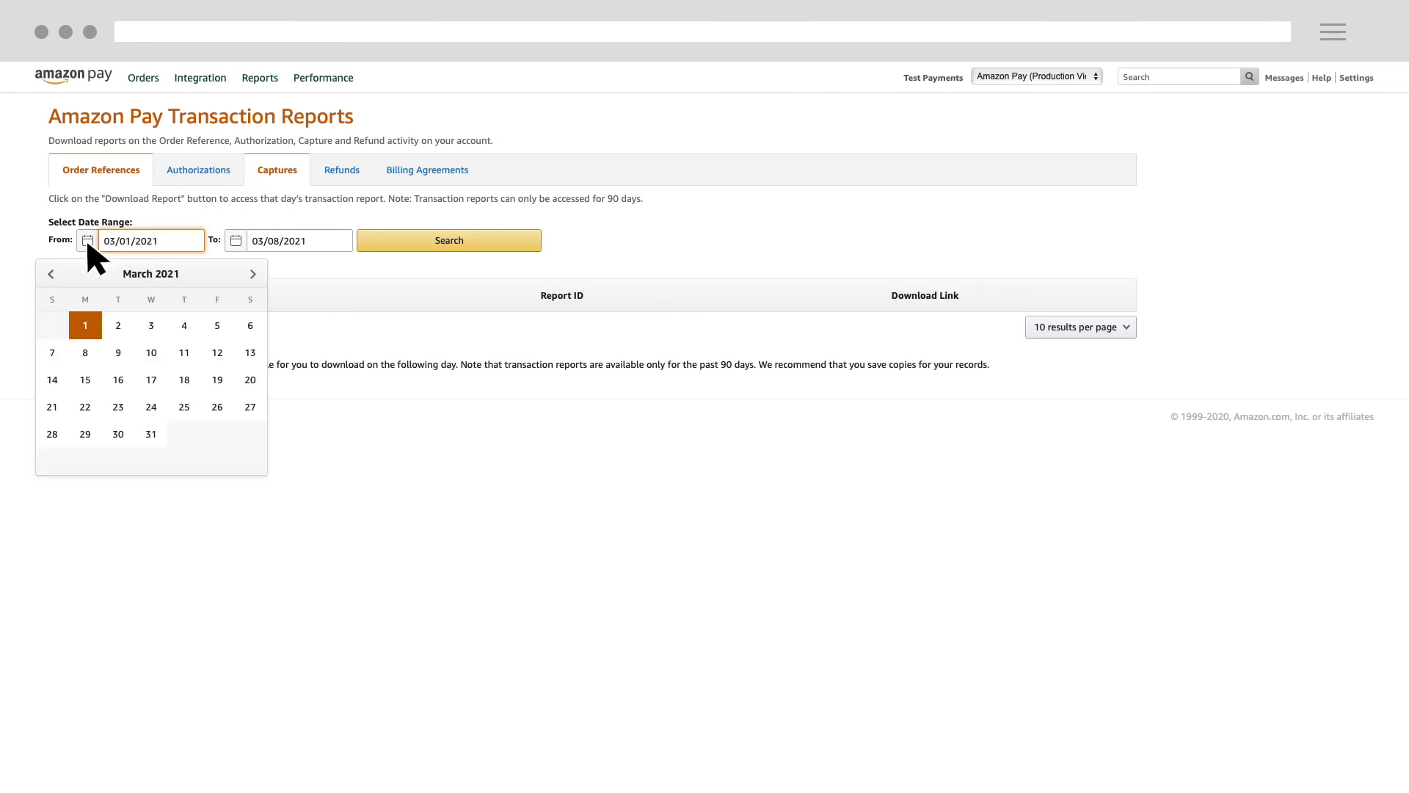
pyautogui.click(89, 325)
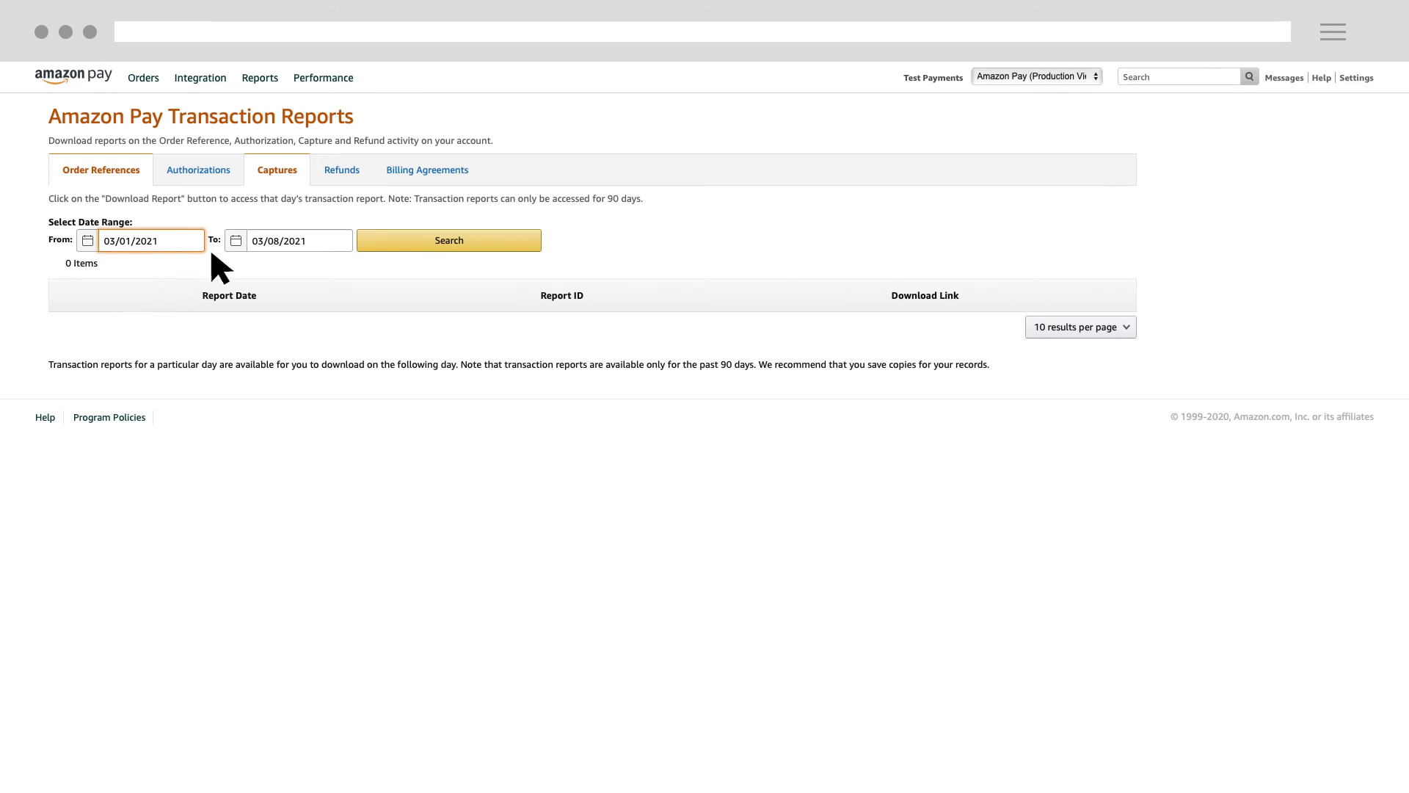
pyautogui.click(235, 241)
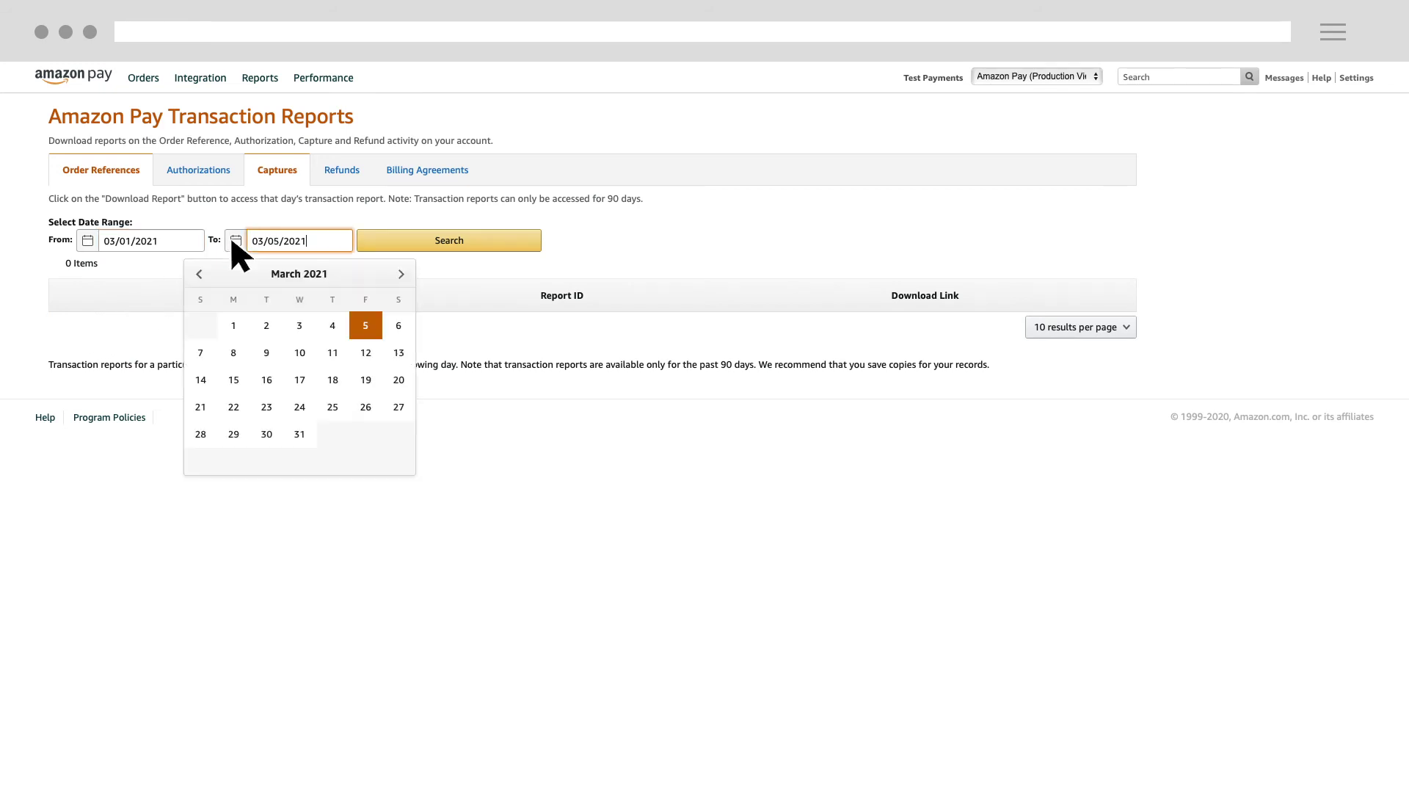
pyautogui.click(366, 327)
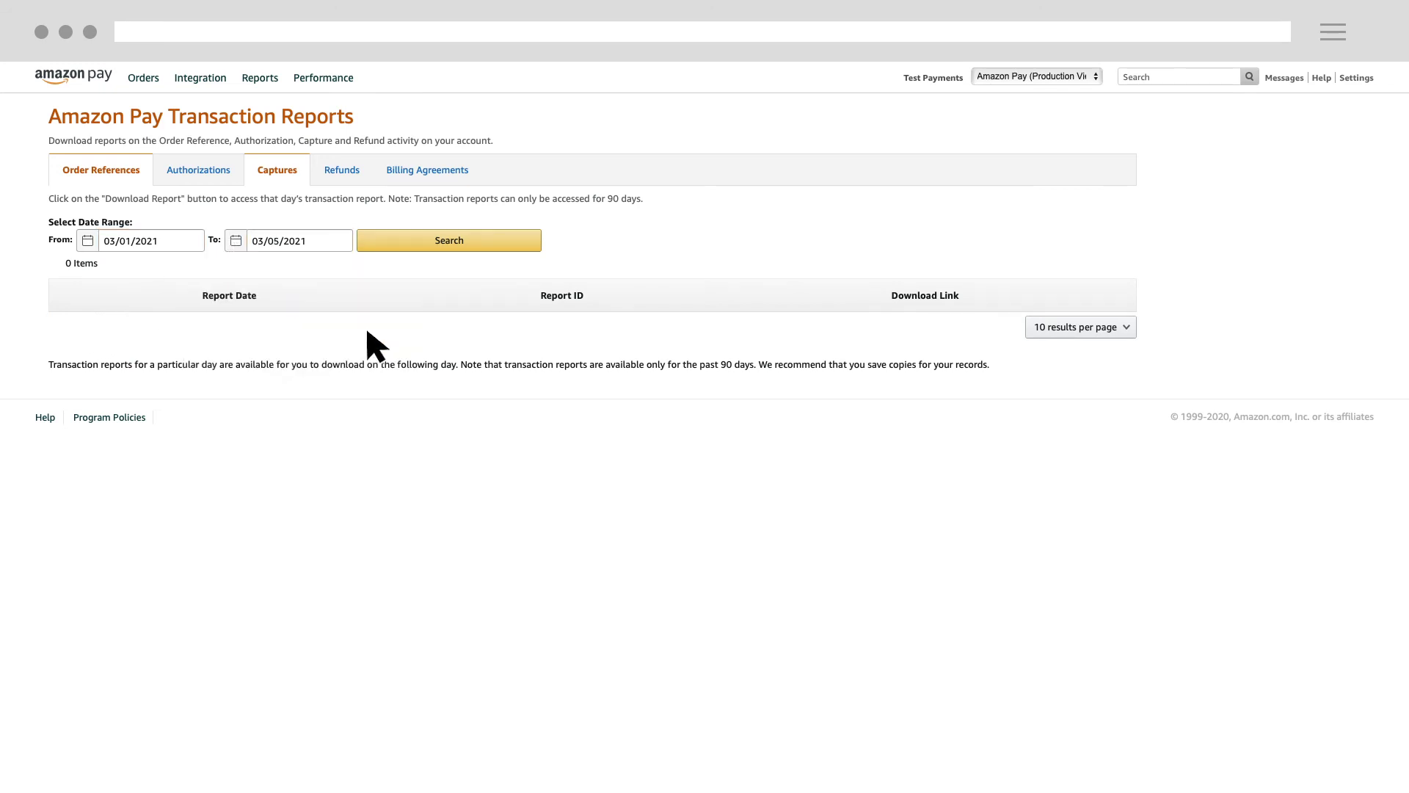
pyautogui.click(450, 243)
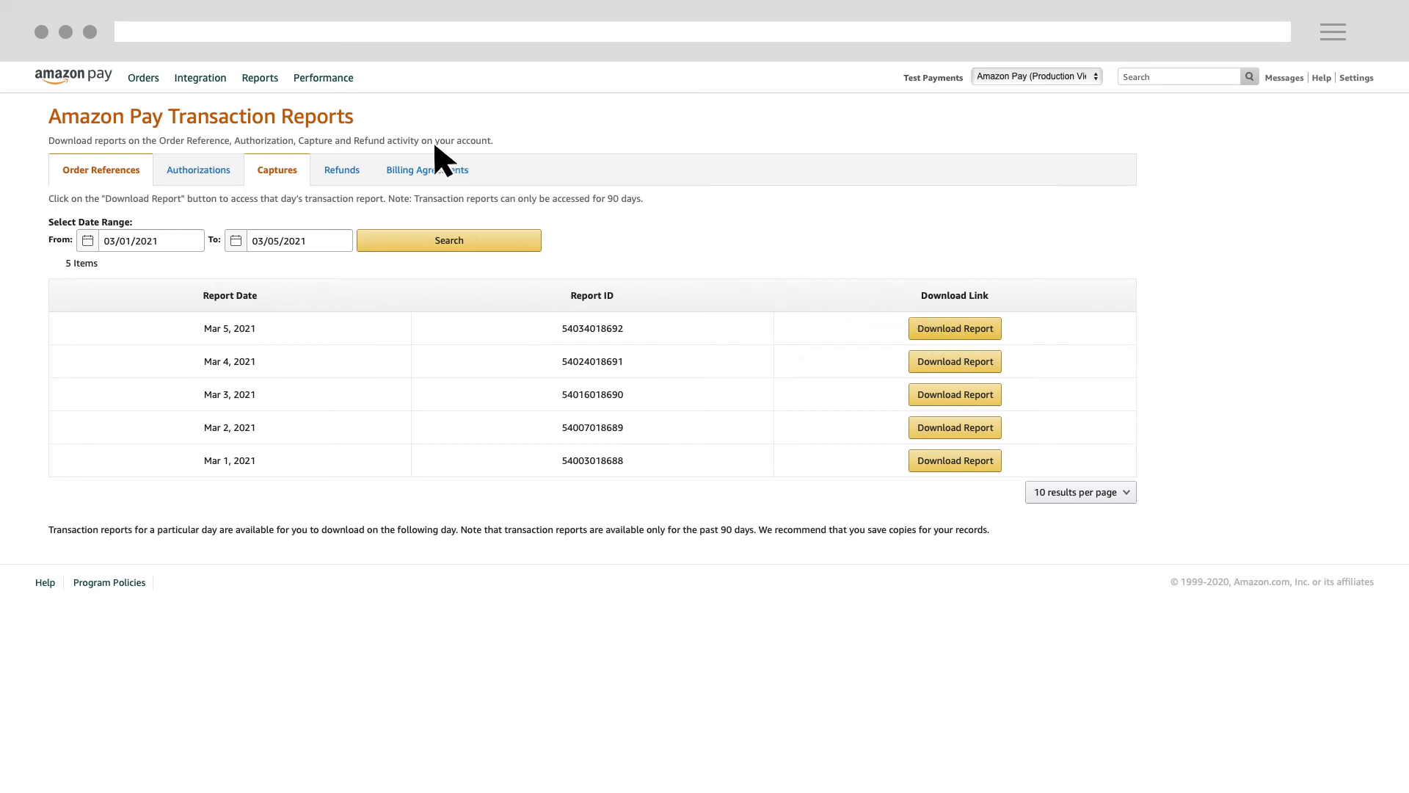
# Go to the Tax Document Library from the Reports menu to see the 2020 and 2019 1099K forms.
pyautogui.click(259, 81)
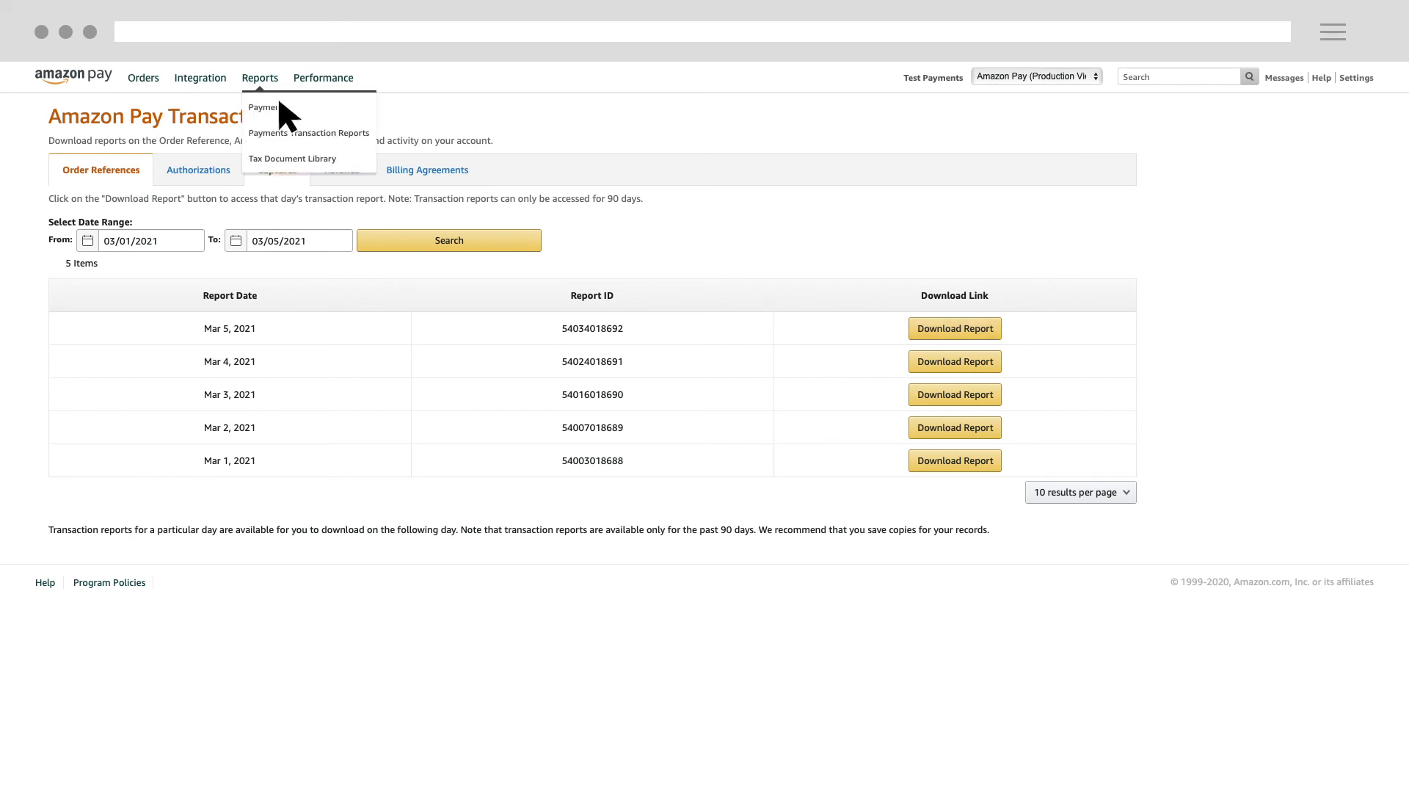
pyautogui.click(341, 158)
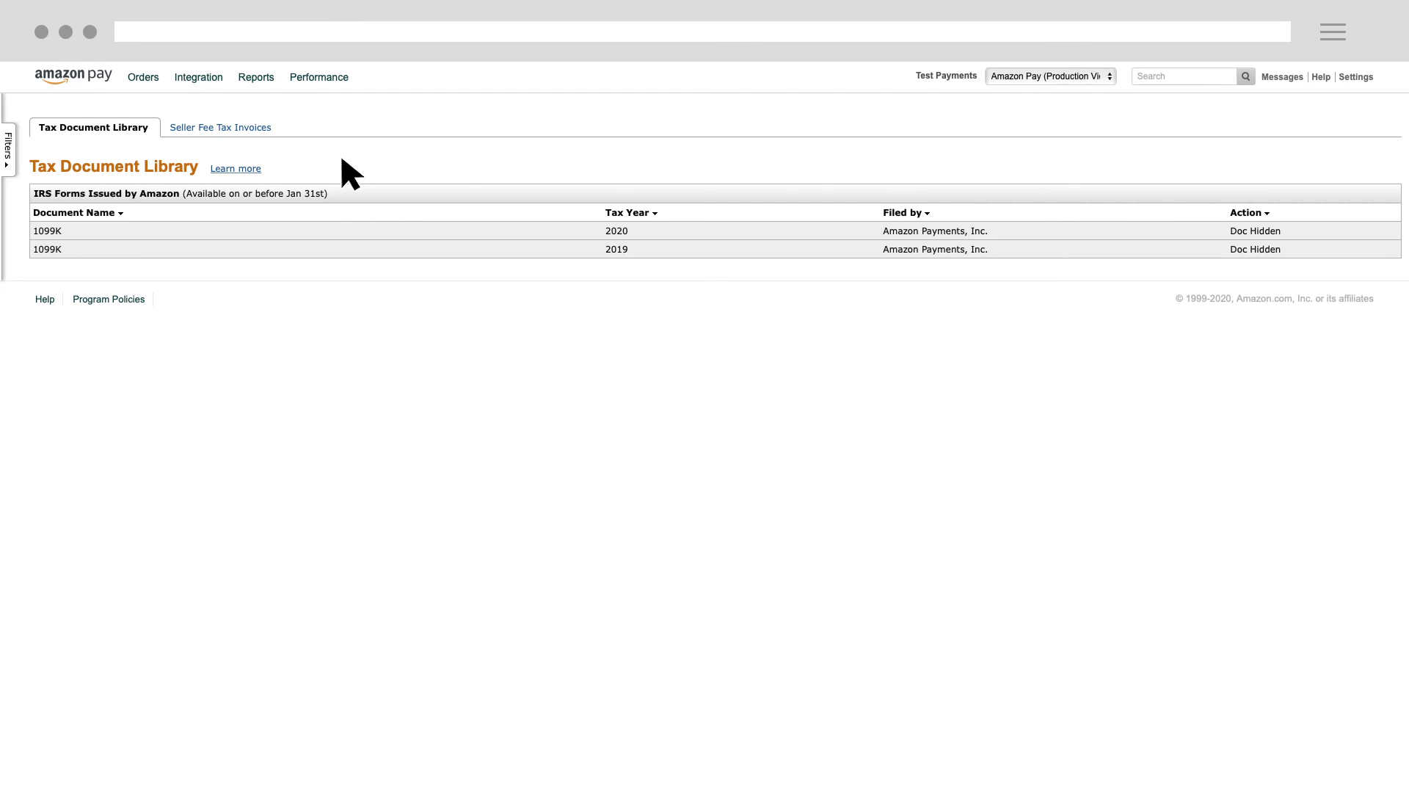